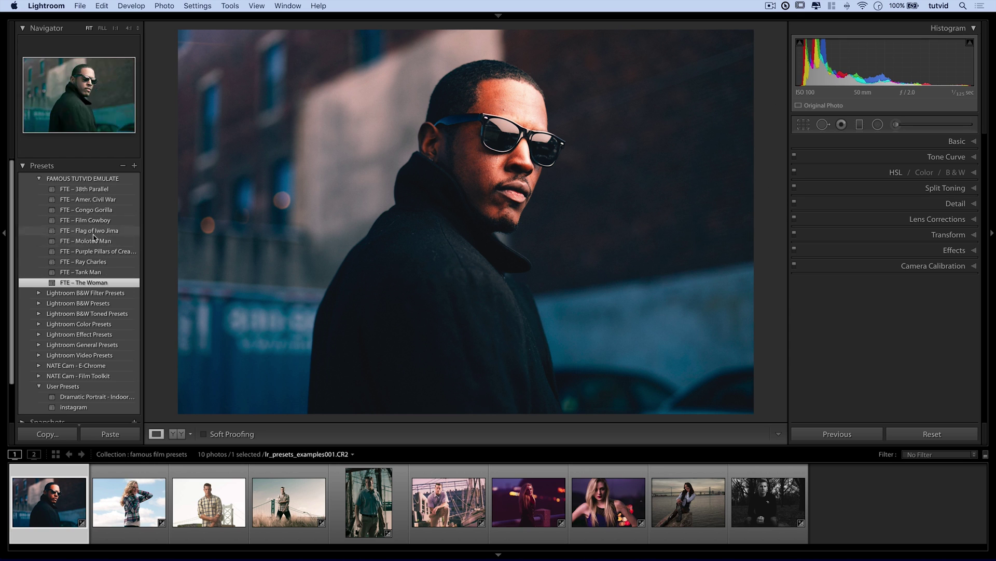
pyautogui.click(741, 496)
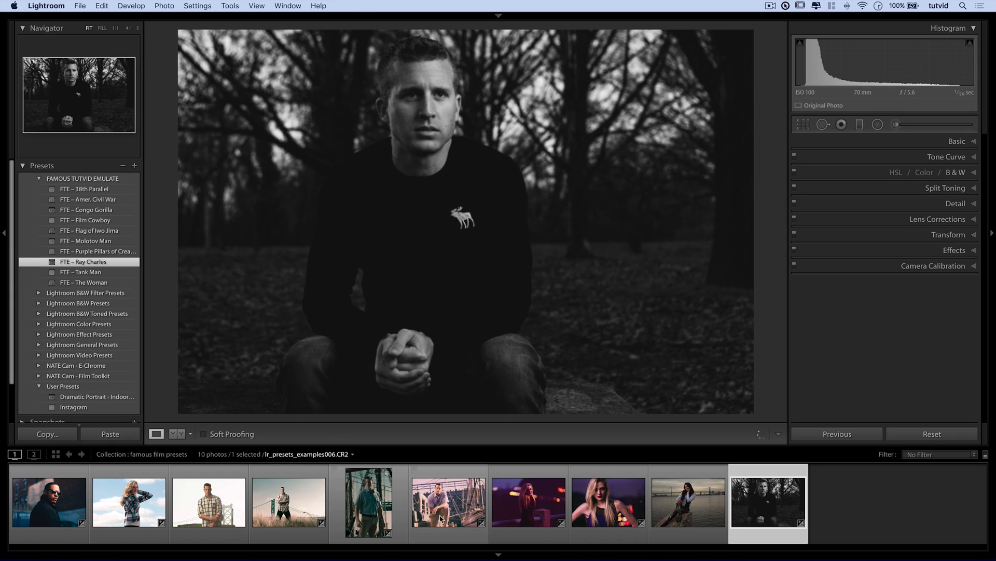
pyautogui.click(283, 506)
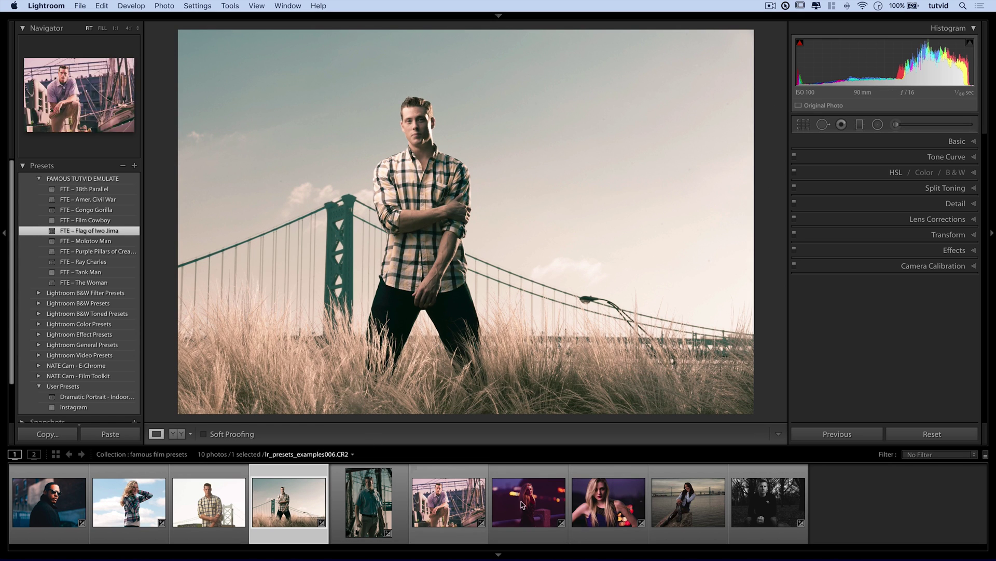
# - Reset all develop settings on the portrait of the man in sunglasses
pyautogui.click(63, 528)
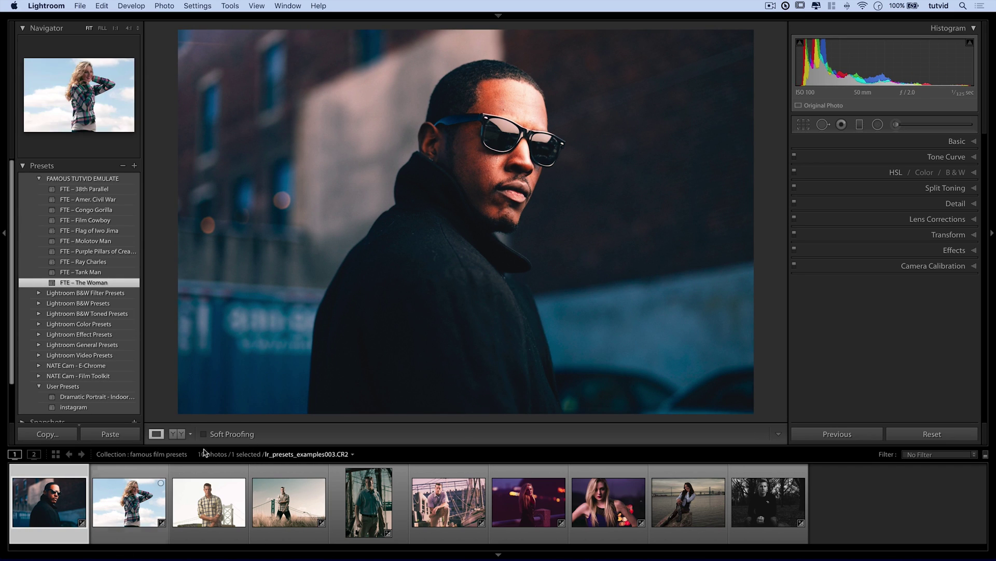
pyautogui.rightClick(38, 502)
pyautogui.moveTo(115, 445)
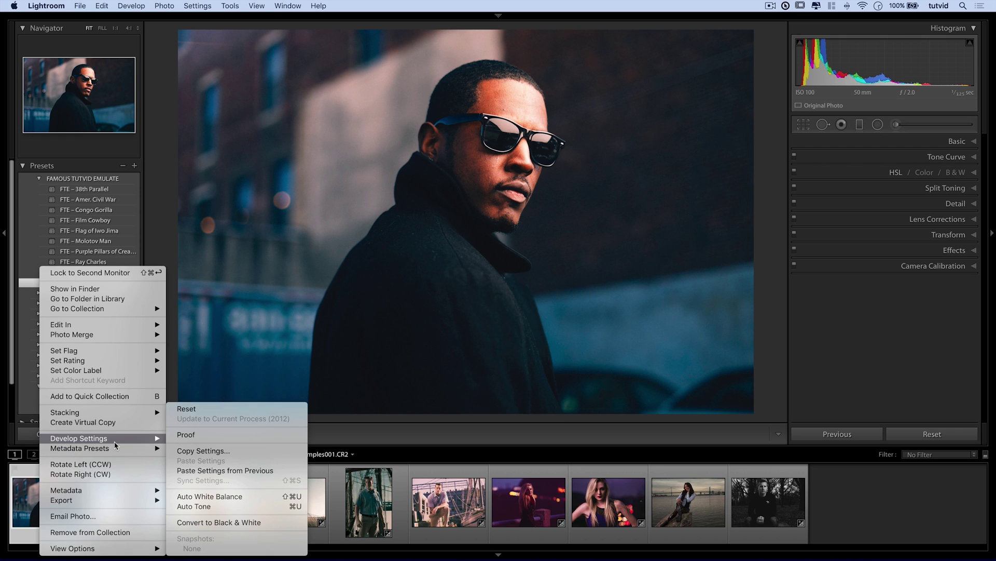
pyautogui.click(220, 410)
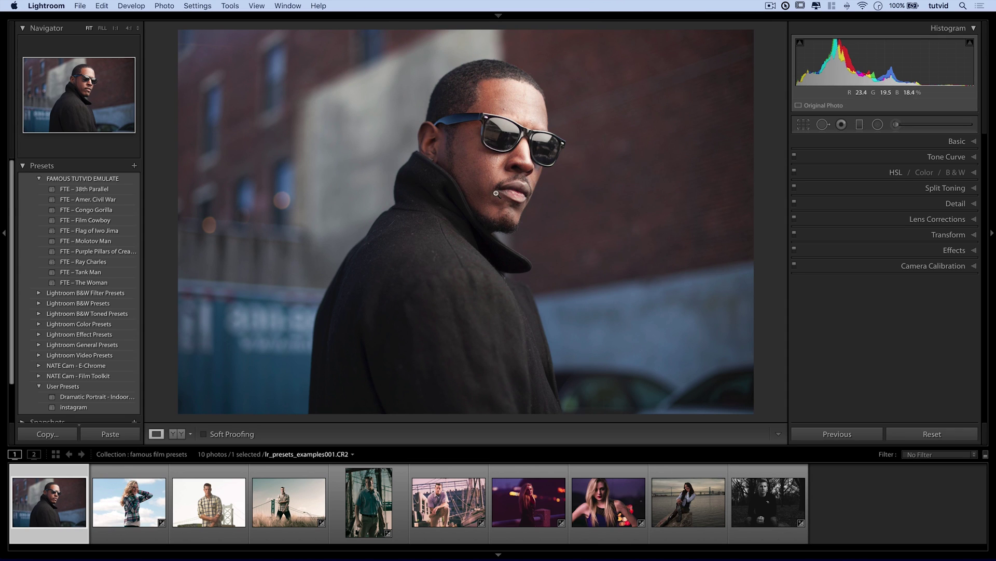
# - Enable the lens profile corrections for the sunglasses portrait
pyautogui.click(930, 219)
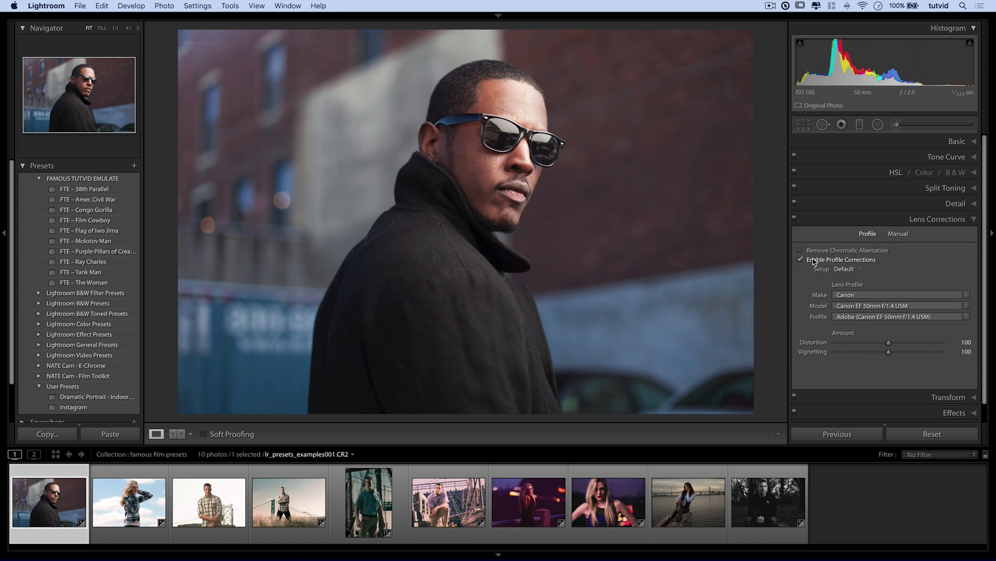
pyautogui.click(953, 222)
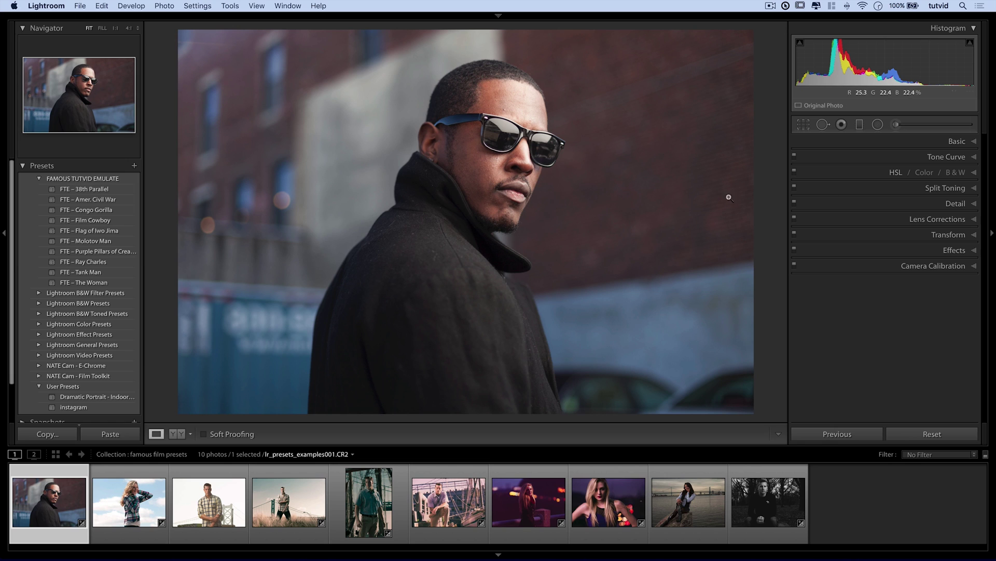
# - Aim the detail preview at the sunglasses and set the sharpening amount to 60
pyautogui.click(931, 206)
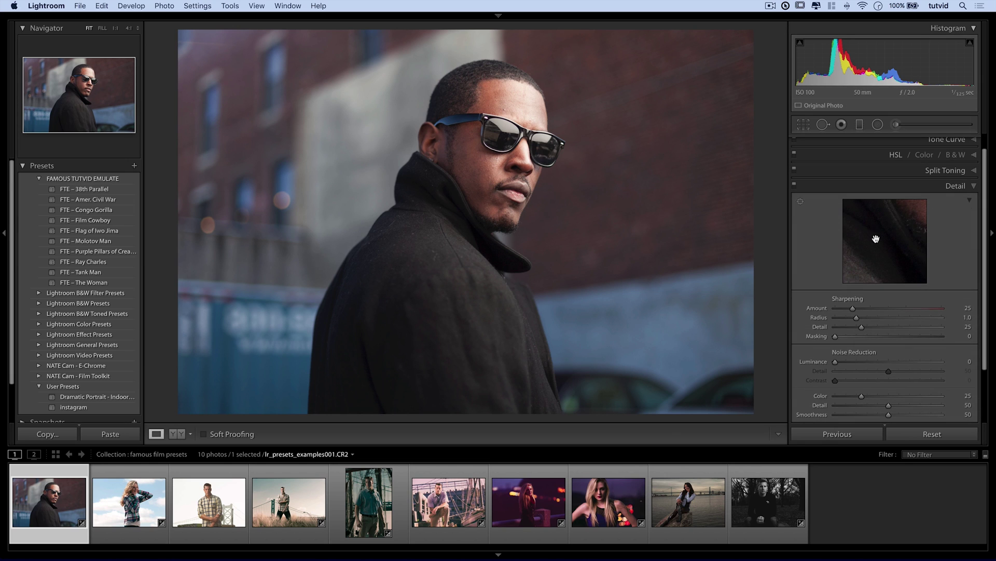
pyautogui.click(801, 202)
pyautogui.click(498, 124)
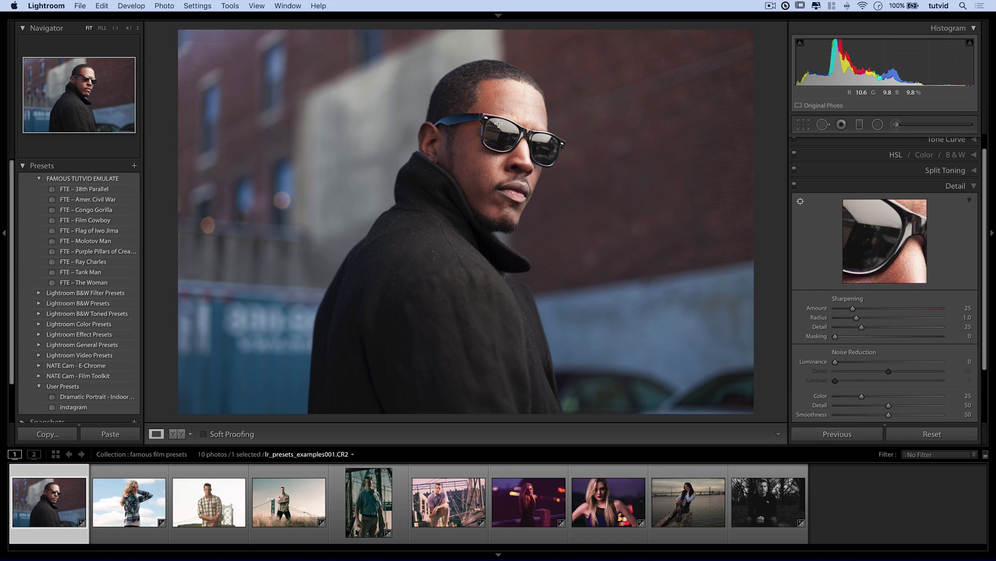
pyautogui.click(957, 307)
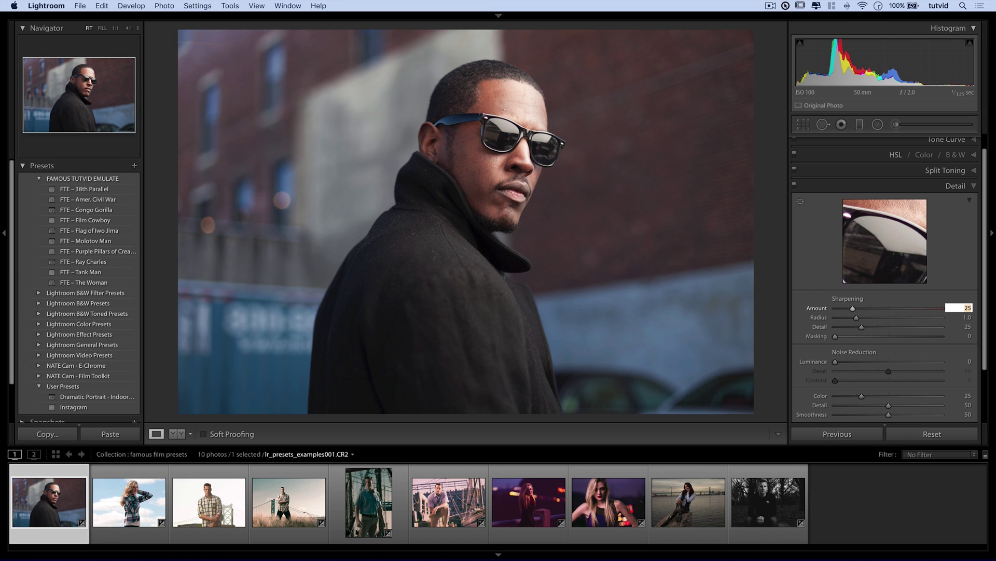
pyautogui.press('Tab')
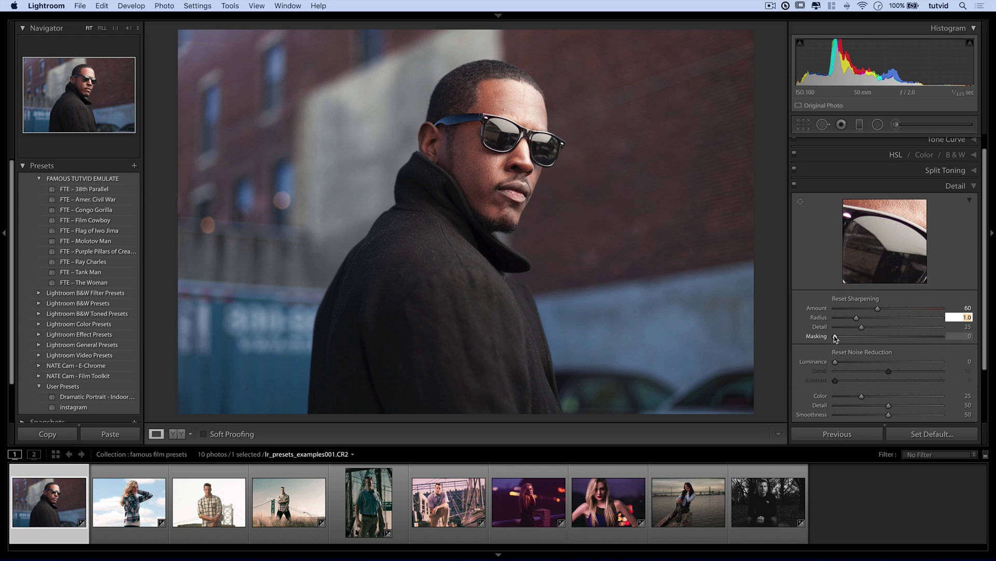
# - Set the sharpening masking to 40, previewing the edge mask while adjusting it
pyautogui.press('alt')
pyautogui.moveTo(837, 339); pyautogui.dragTo(873, 340)
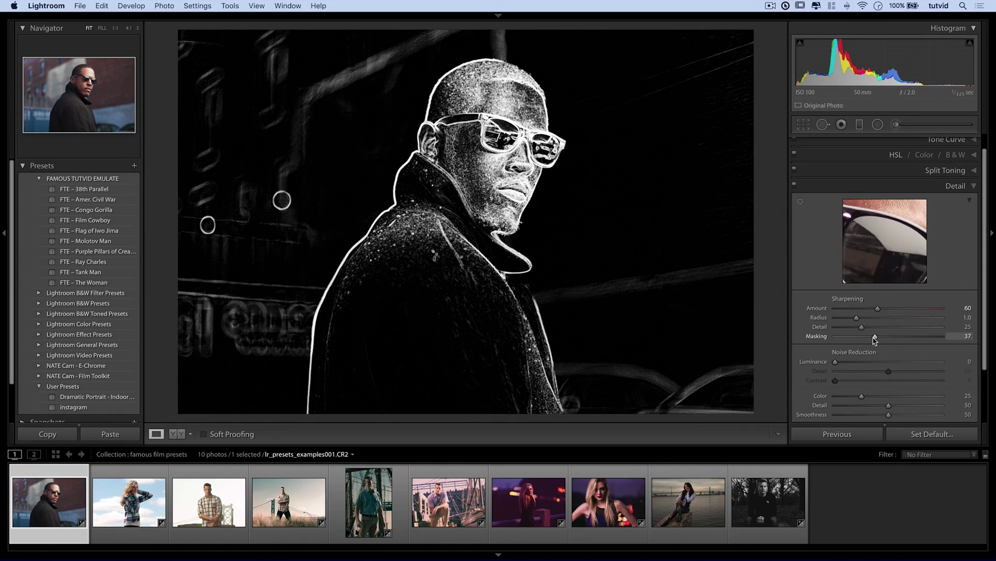
pyautogui.moveTo(872, 340); pyautogui.dragTo(878, 339)
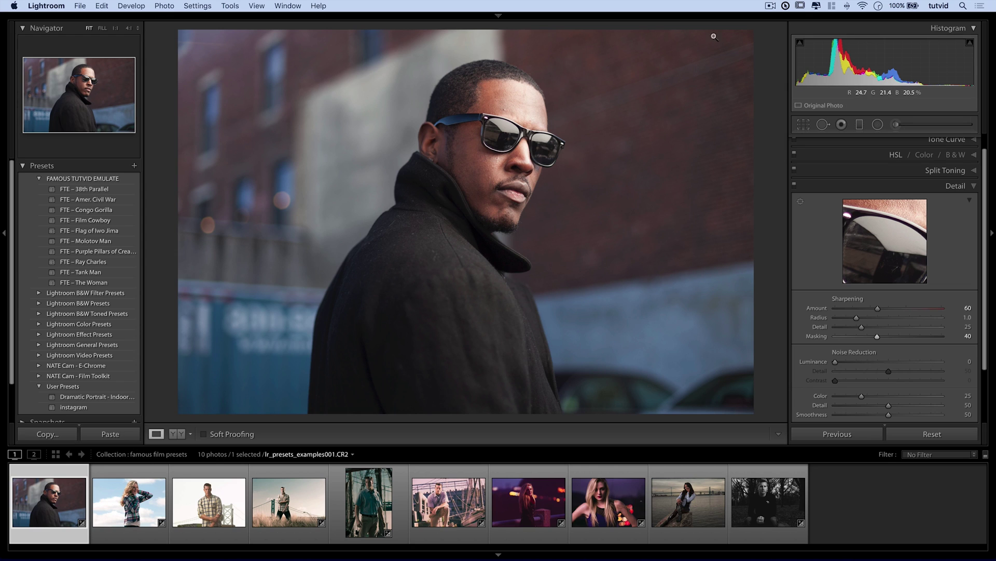
pyautogui.click(956, 185)
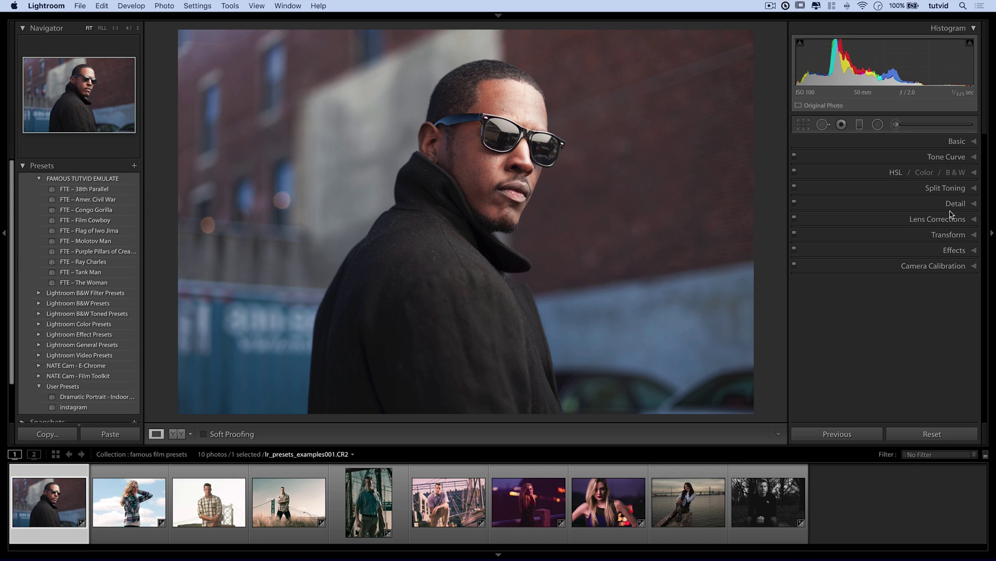
pyautogui.click(936, 158)
pyautogui.click(929, 158)
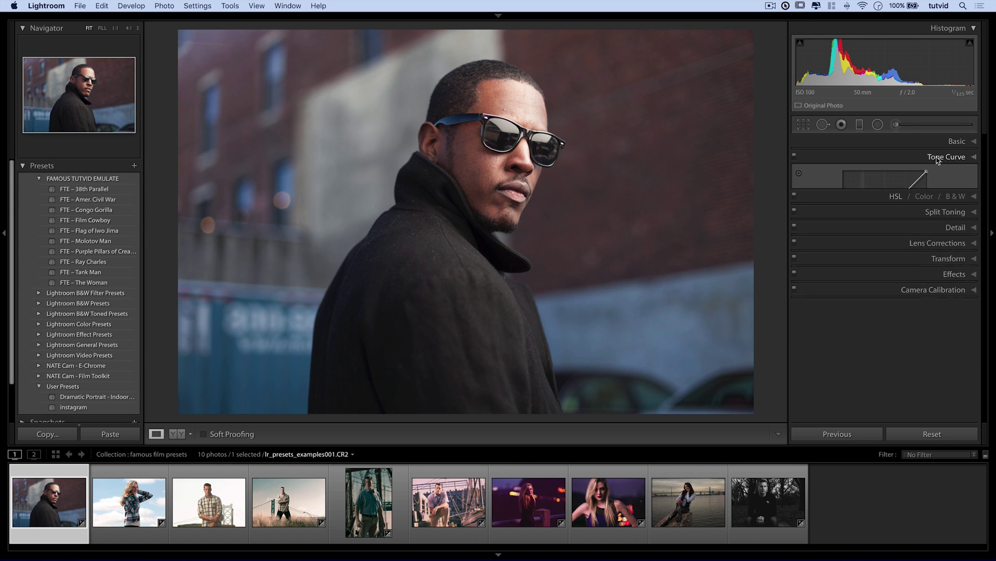
pyautogui.click(897, 173)
pyautogui.click(902, 174)
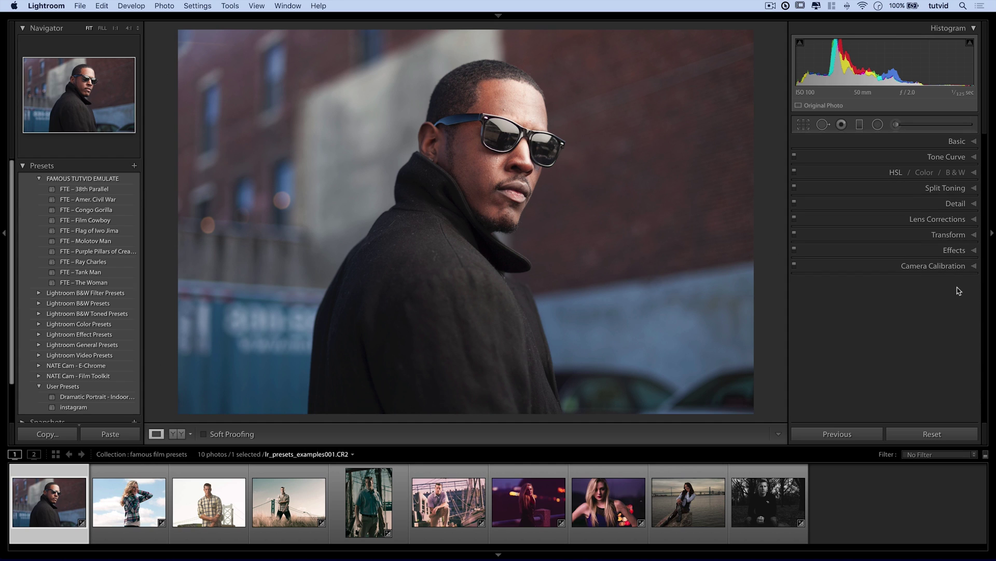
pyautogui.click(949, 266)
pyautogui.click(950, 265)
# - On the purple night photo of the woman in a red scarf, set Temp to 6,683, Tint to -38, Contrast to -50 and Exposure to +0.30
pyautogui.click(957, 141)
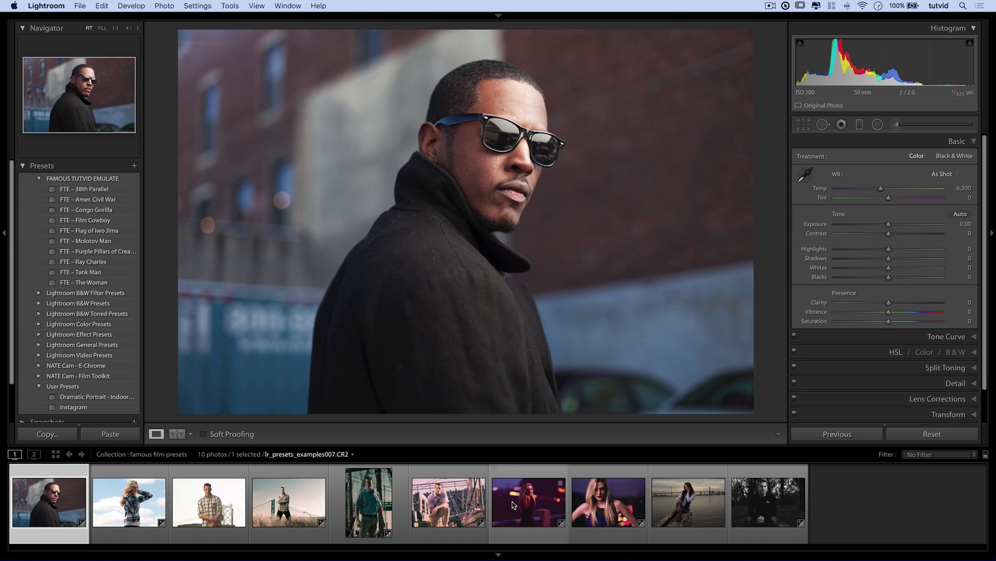
pyautogui.click(529, 501)
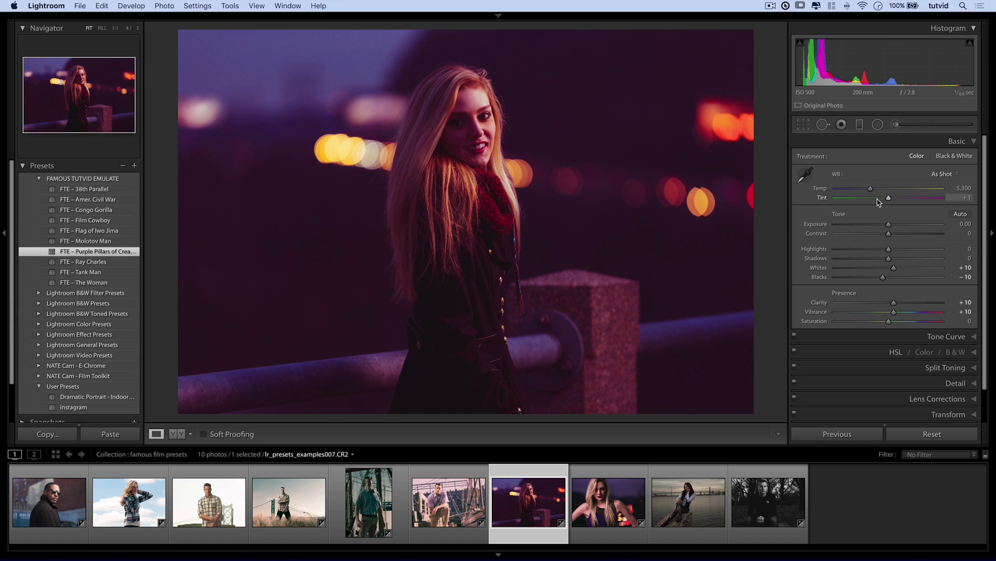
pyautogui.moveTo(883, 200)
pyautogui.mouseDown()
pyautogui.moveTo(866, 190)
pyautogui.moveTo(886, 192)
pyautogui.mouseUp()
pyautogui.moveTo(888, 233); pyautogui.dragTo(862, 237)
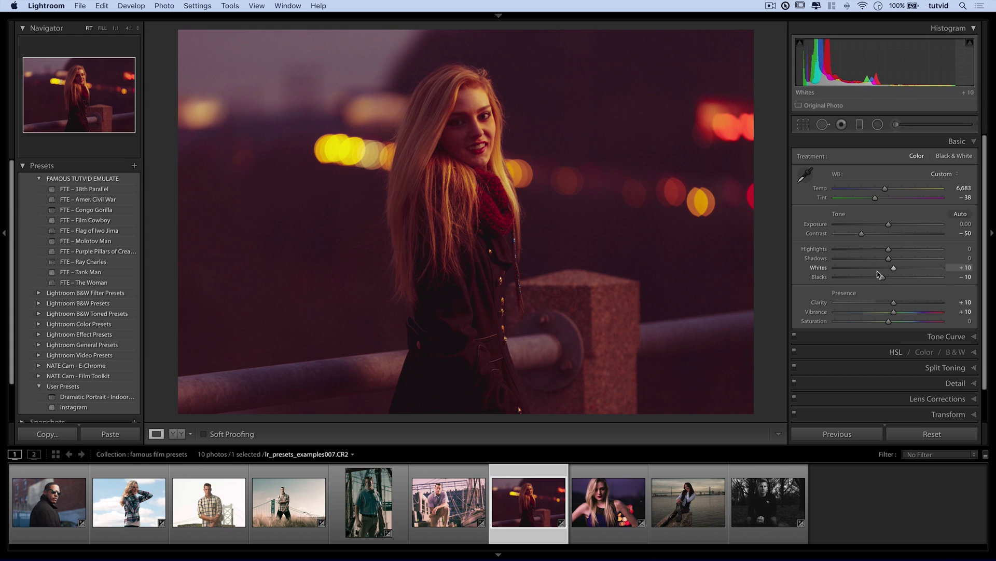
pyautogui.moveTo(889, 226); pyautogui.dragTo(892, 225)
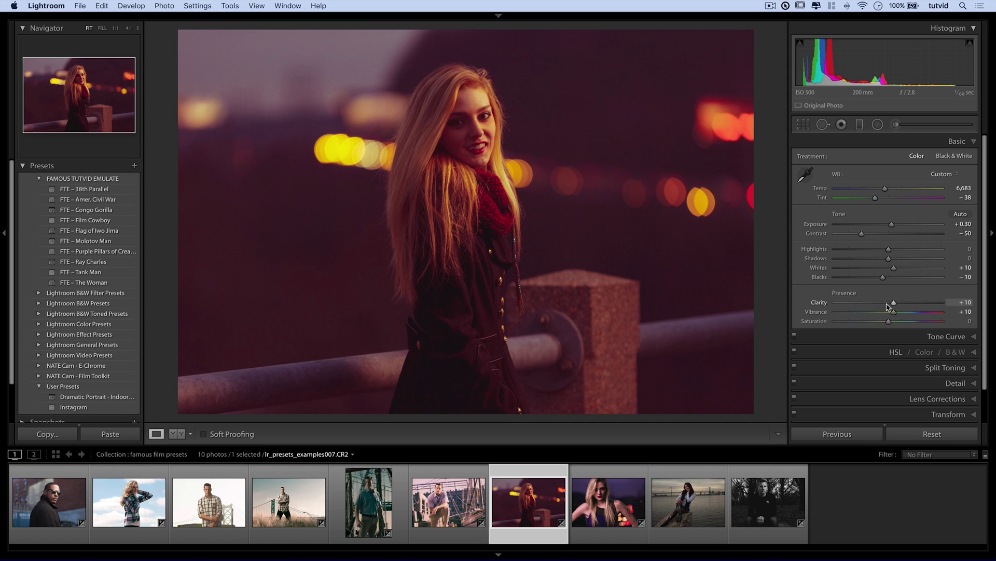
pyautogui.click(968, 142)
# - Shape the sunglasses portrait's RGB point curve with a raised black point, a shadow point and a slightly lifted highlight point
pyautogui.click(50, 501)
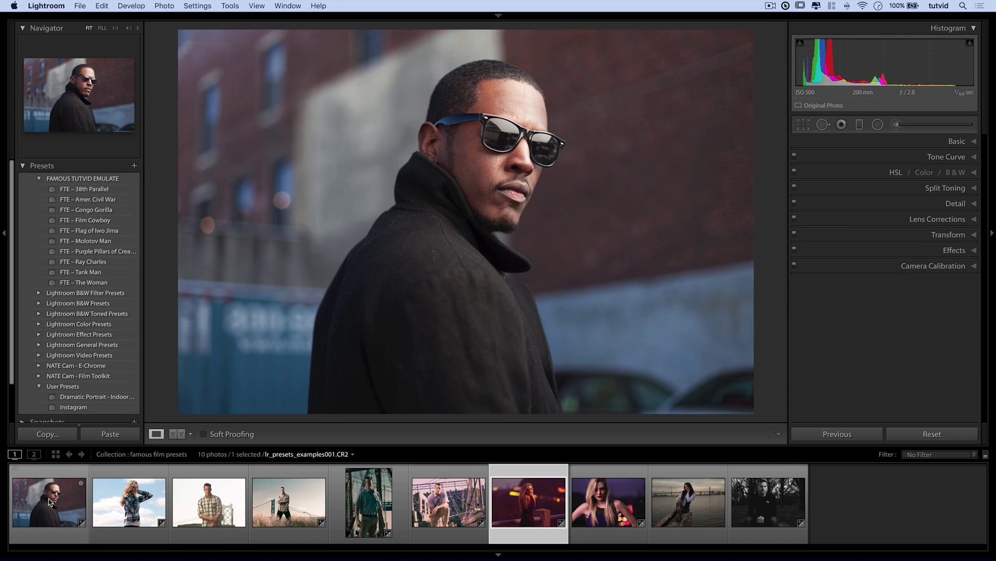
pyautogui.click(953, 162)
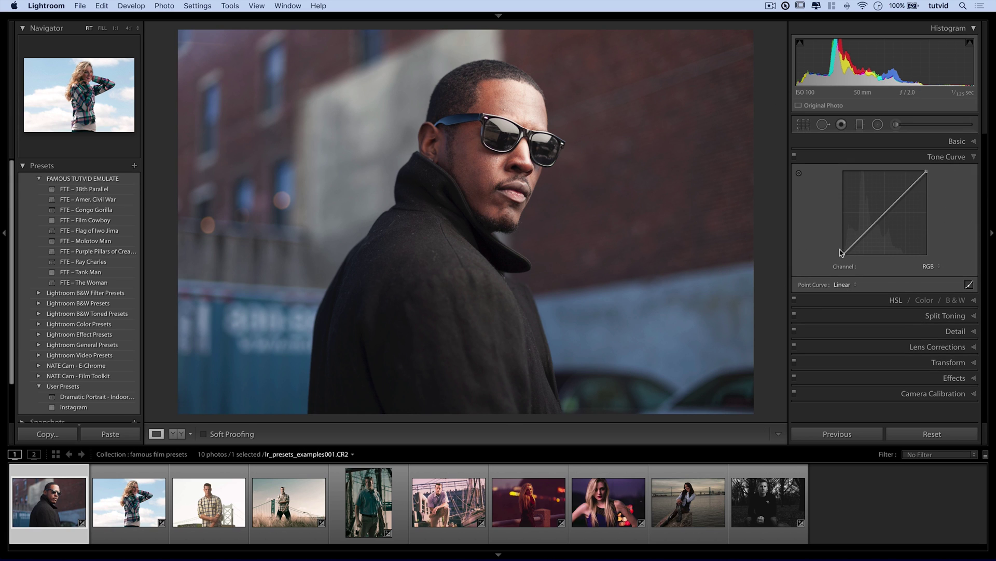
pyautogui.moveTo(842, 247); pyautogui.dragTo(854, 243)
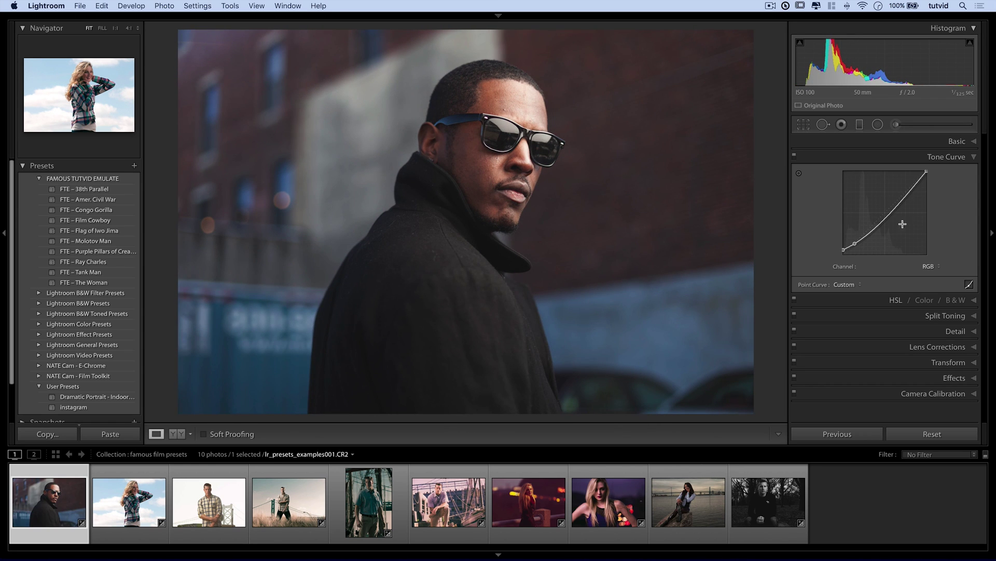
pyautogui.click(794, 156)
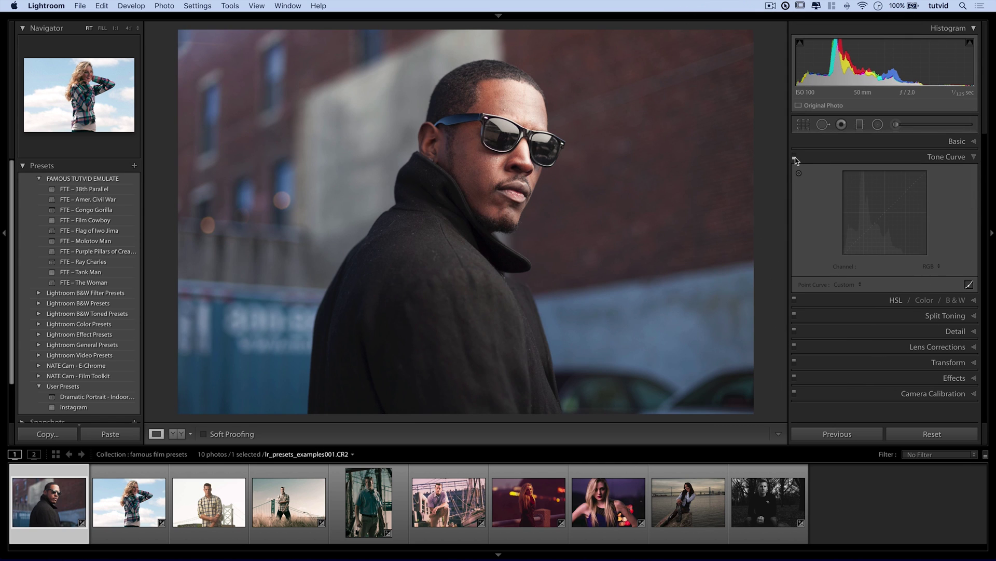
pyautogui.click(795, 157)
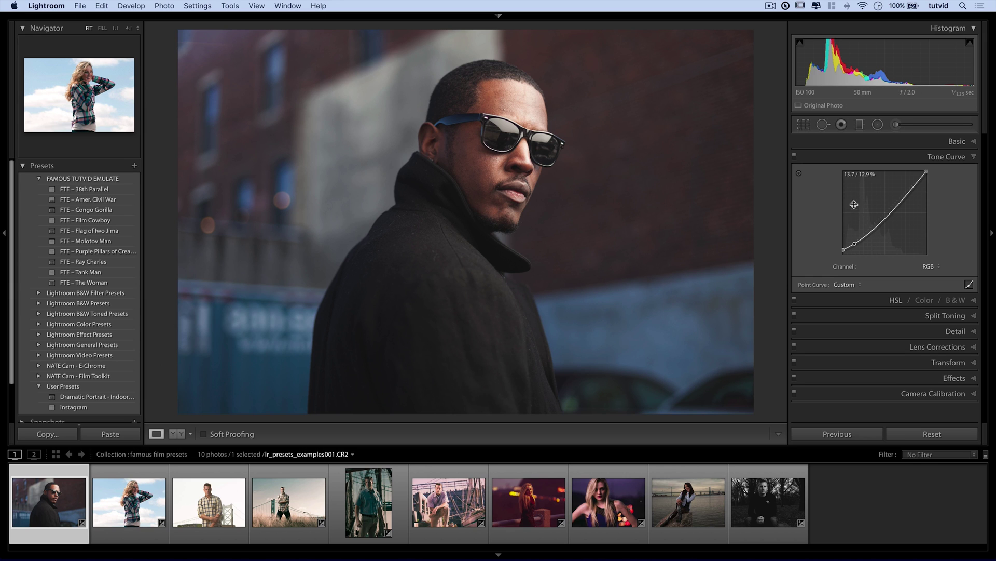
pyautogui.moveTo(914, 189); pyautogui.dragTo(911, 185)
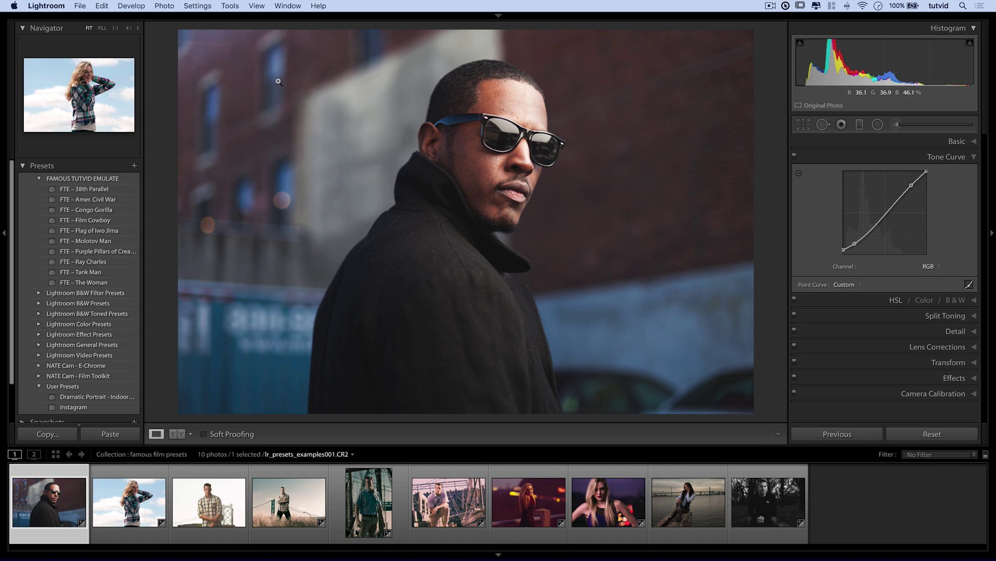
# - Compare the sunglasses portrait's RGB tone curve with that of the woman in the plaid shirt
pyautogui.press('Right')
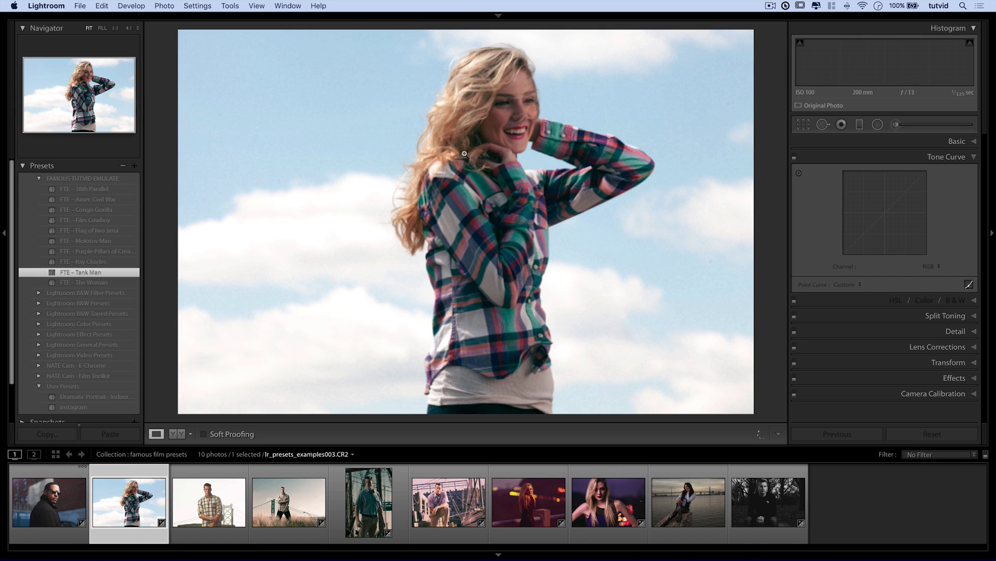
pyautogui.click(66, 510)
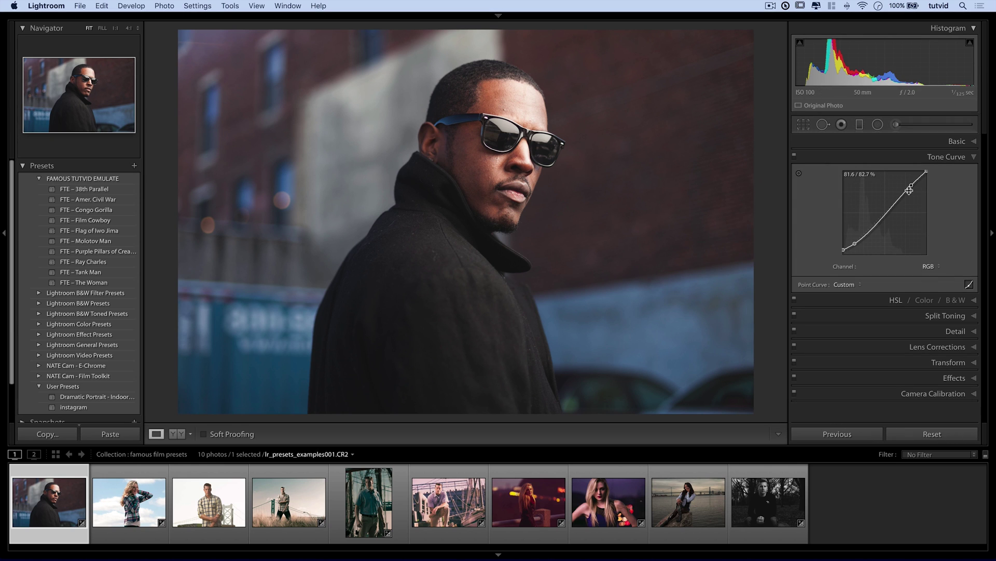
pyautogui.click(161, 538)
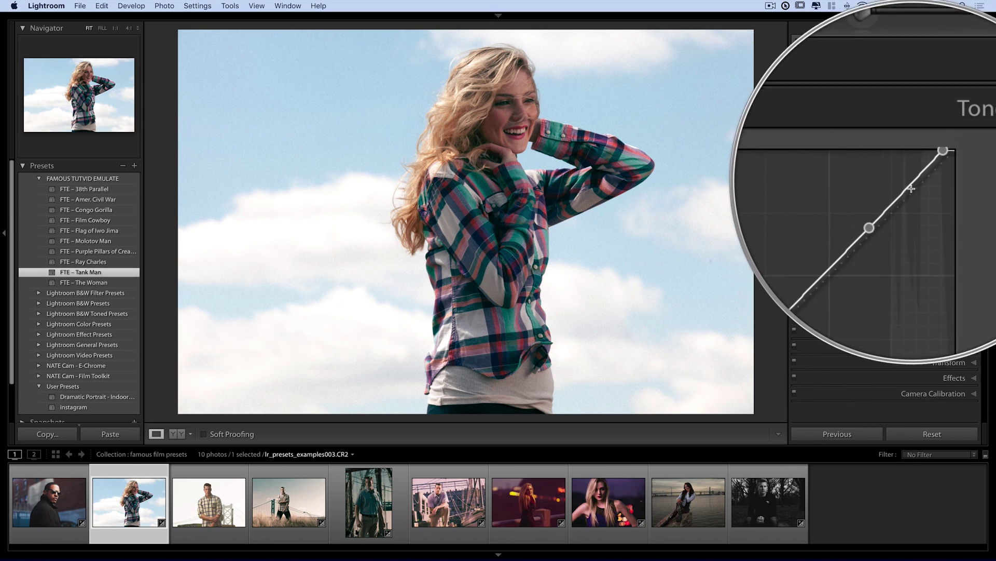
pyautogui.press('Left')
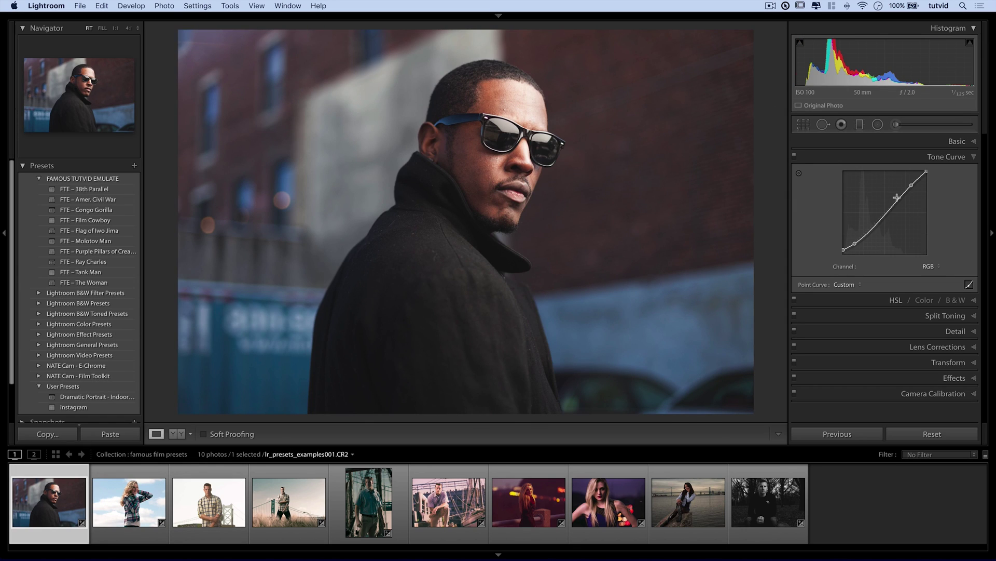
# - Bend the Red channel curve into an S shape with lifted highlights and pulled-down shadows, comparing the photo with and without the curve
pyautogui.click(930, 266)
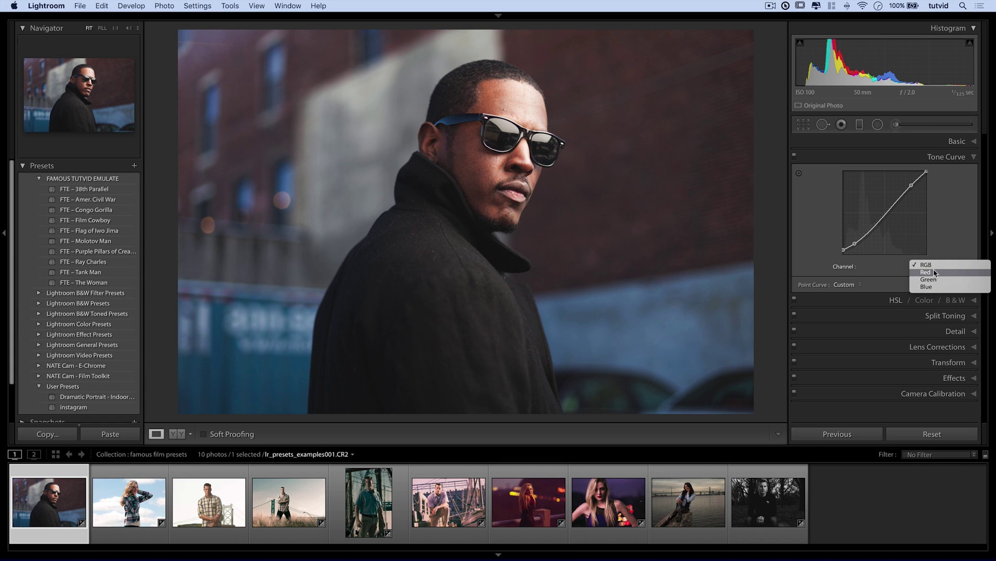
pyautogui.click(936, 273)
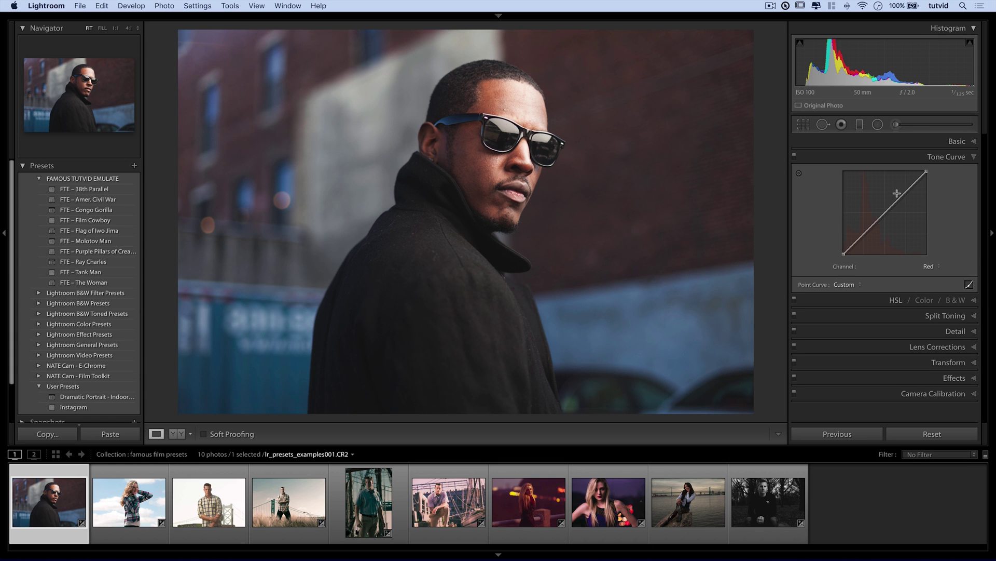
pyautogui.moveTo(906, 190); pyautogui.dragTo(902, 191)
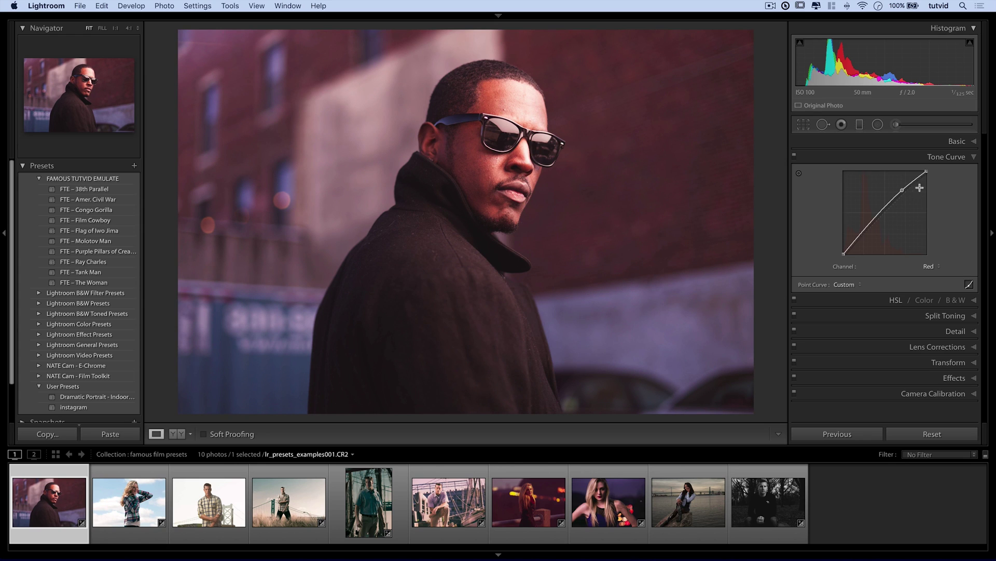
pyautogui.moveTo(855, 242); pyautogui.dragTo(856, 243)
pyautogui.click(794, 155)
pyautogui.click(794, 155)
pyautogui.click(794, 155)
pyautogui.click(794, 155)
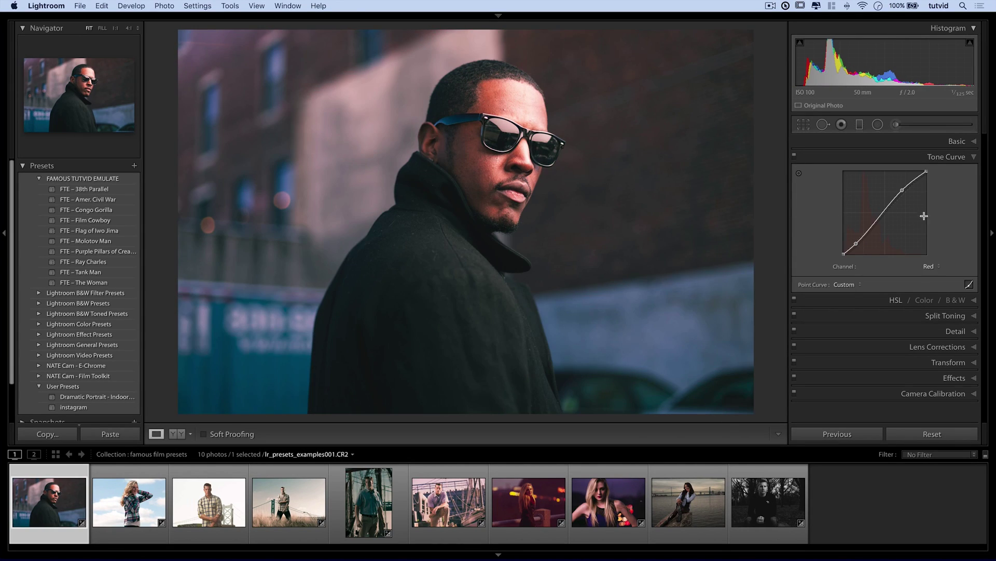
# - Shape the Green channel curve with a slightly lowered shadow point and a slightly lifted highlight point
pyautogui.click(929, 266)
pyautogui.click(929, 272)
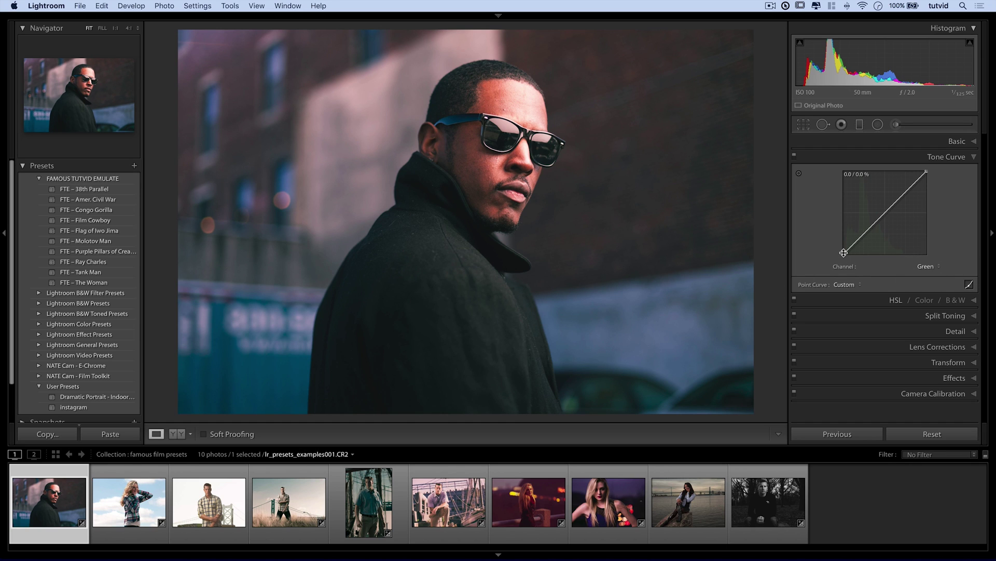
pyautogui.moveTo(857, 241); pyautogui.dragTo(856, 243)
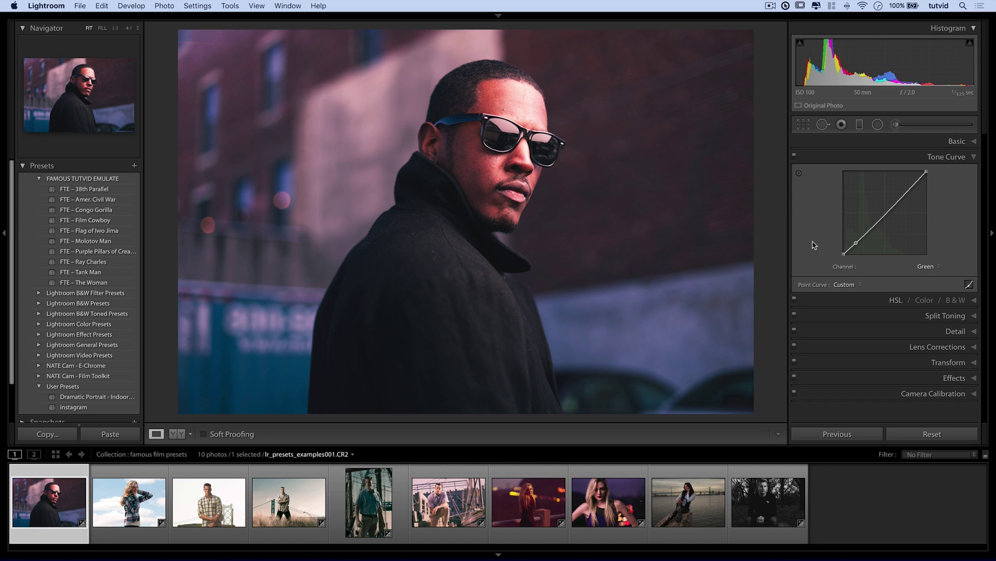
pyautogui.moveTo(912, 186); pyautogui.dragTo(912, 184)
# - Shape the Blue channel curve with a slightly lifted shadow point and a slightly lowered highlight point, comparing the photo with and without the curve
pyautogui.click(929, 267)
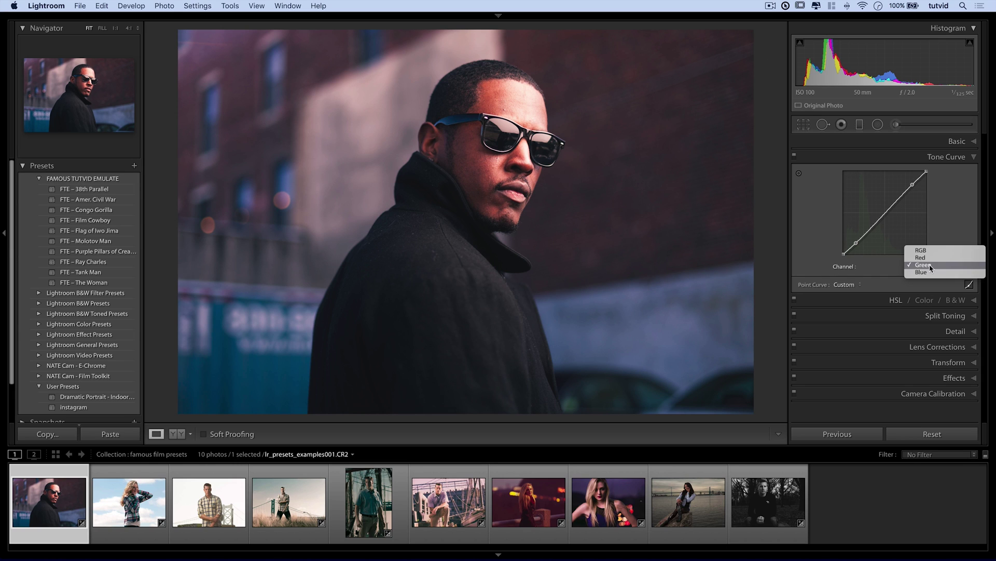
pyautogui.click(931, 272)
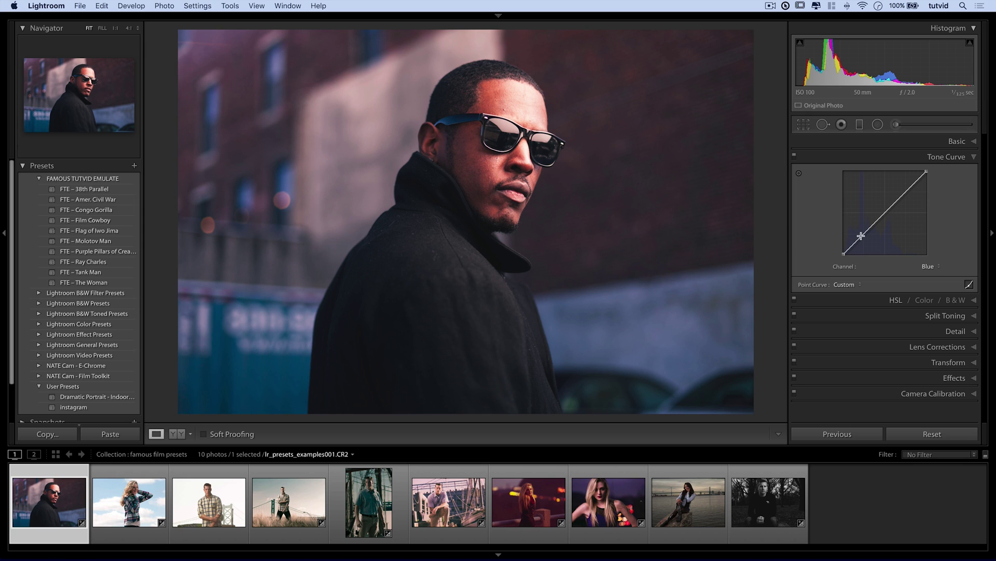
pyautogui.moveTo(861, 231); pyautogui.dragTo(862, 233)
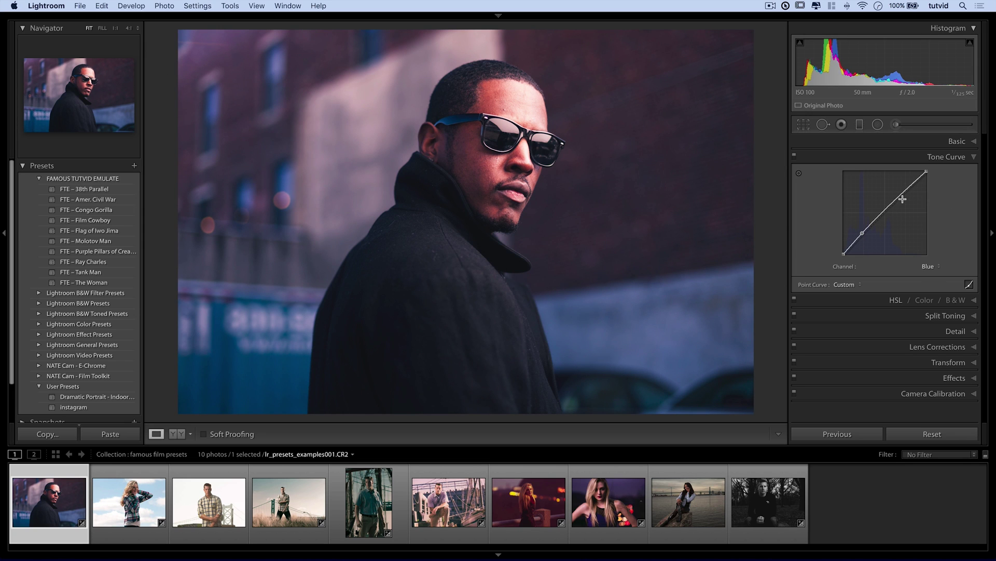
pyautogui.moveTo(903, 193); pyautogui.dragTo(905, 193)
pyautogui.click(795, 155)
pyautogui.click(794, 157)
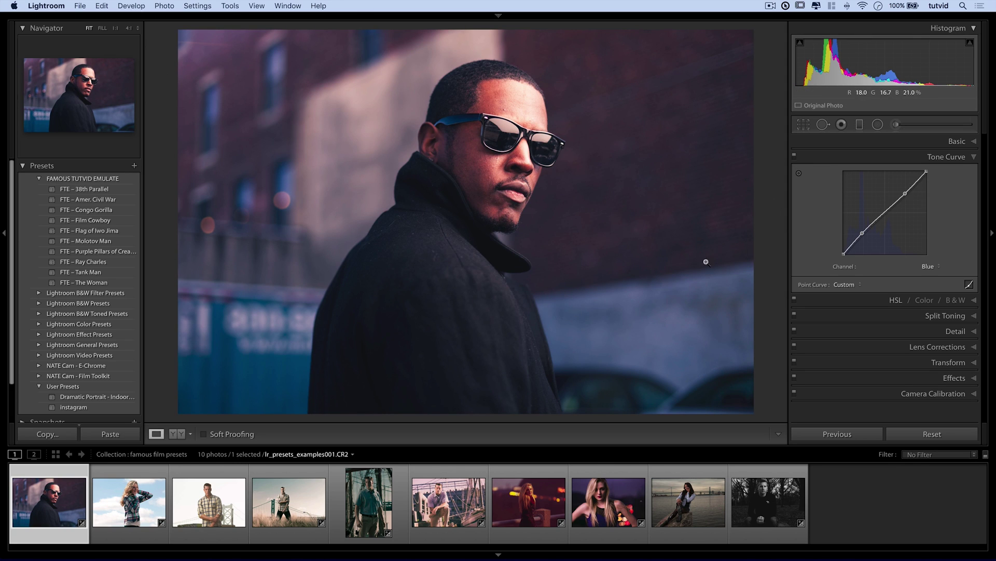
# - Set the HSL Red hue to -20, Red saturation to +30 and Orange saturation to +11
pyautogui.click(954, 158)
pyautogui.click(895, 173)
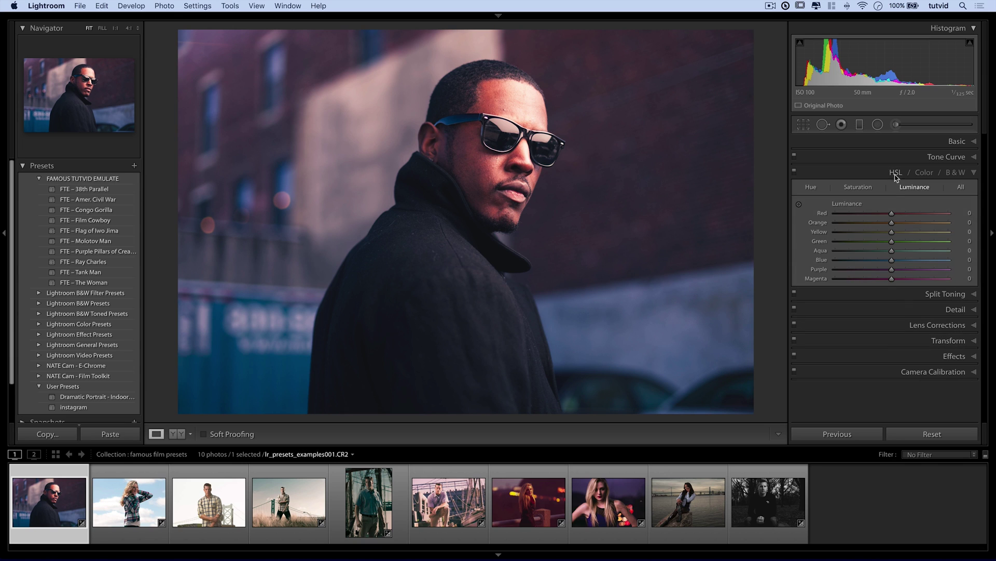
pyautogui.click(963, 189)
pyautogui.scroll(-5, 901, 328)
pyautogui.scroll(2, 901, 329)
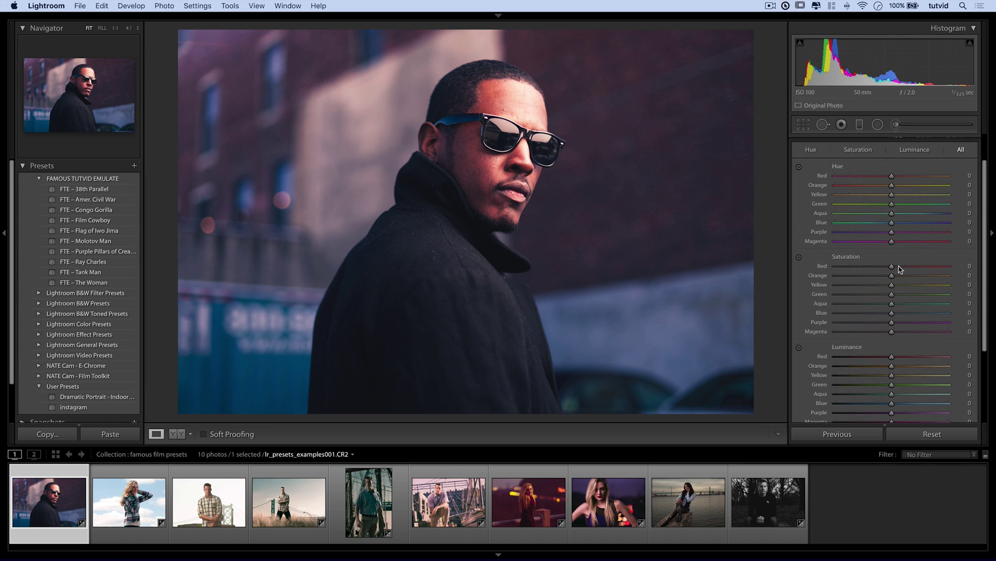
pyautogui.moveTo(892, 173)
pyautogui.mouseDown()
pyautogui.moveTo(918, 172)
pyautogui.moveTo(901, 170)
pyautogui.mouseUp()
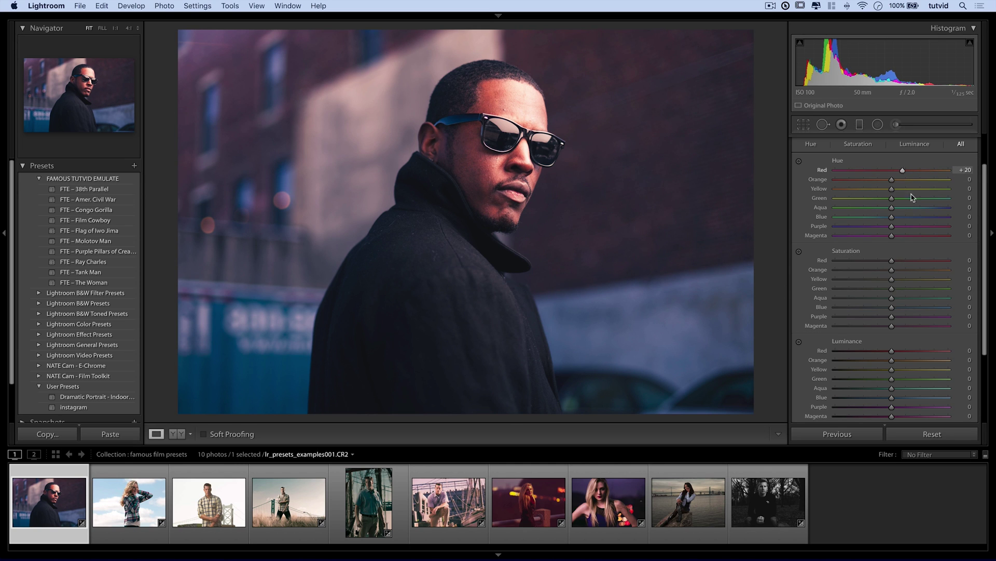
pyautogui.moveTo(893, 261); pyautogui.dragTo(907, 261)
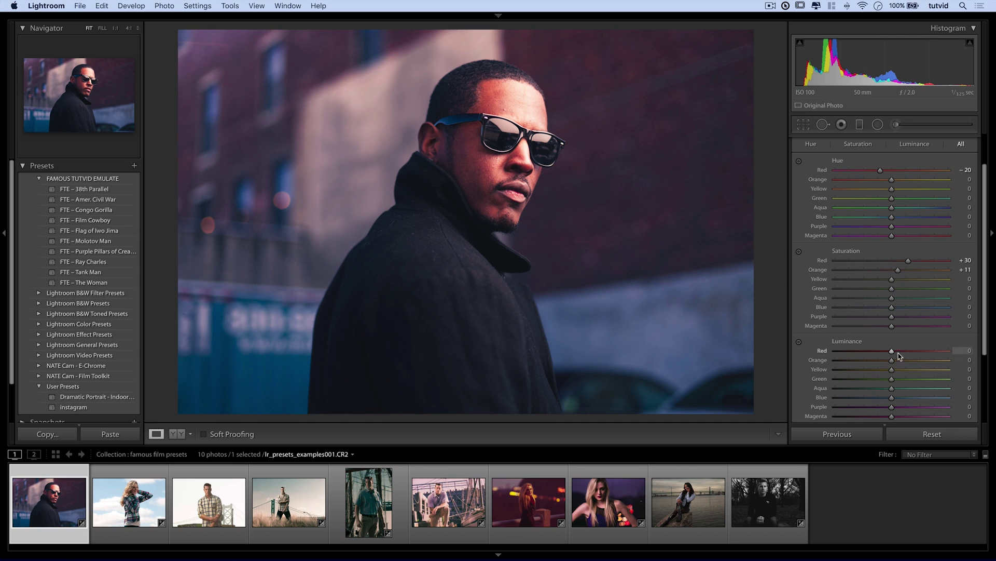
# - Set HSL luminance to Orange +27, Yellow +10 and Green -30, and hue to Green +20 and Yellow +22
pyautogui.moveTo(892, 359); pyautogui.dragTo(909, 361)
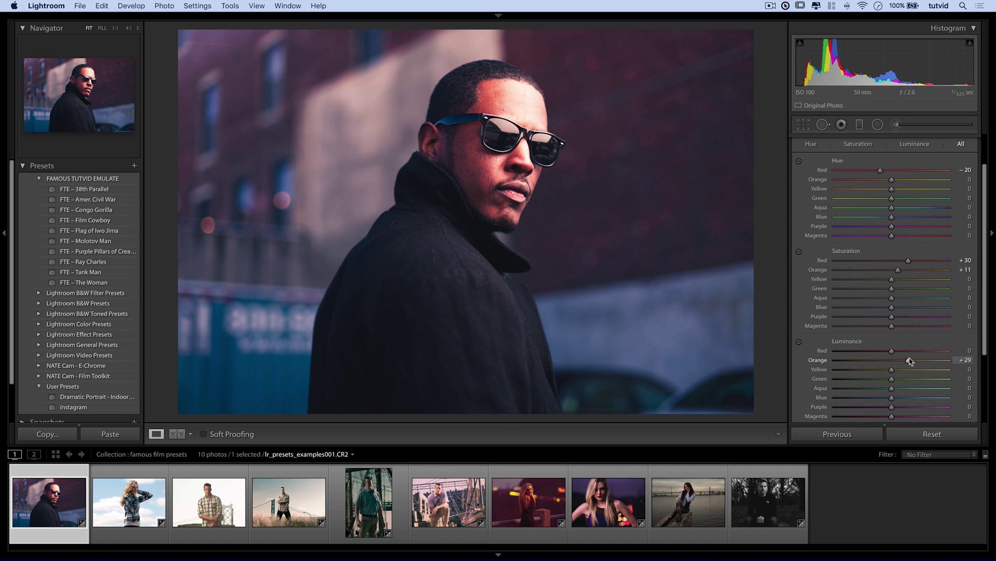
pyautogui.moveTo(892, 369)
pyautogui.mouseDown()
pyautogui.moveTo(871, 370)
pyautogui.moveTo(903, 370)
pyautogui.moveTo(893, 370)
pyautogui.mouseUp()
pyautogui.moveTo(895, 382); pyautogui.dragTo(877, 383)
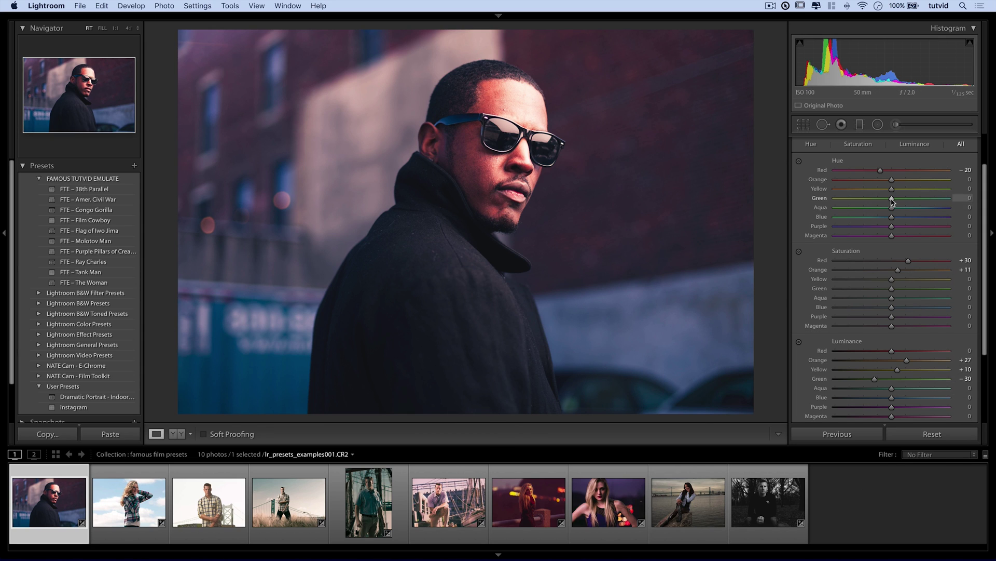
pyautogui.moveTo(892, 198); pyautogui.dragTo(905, 192)
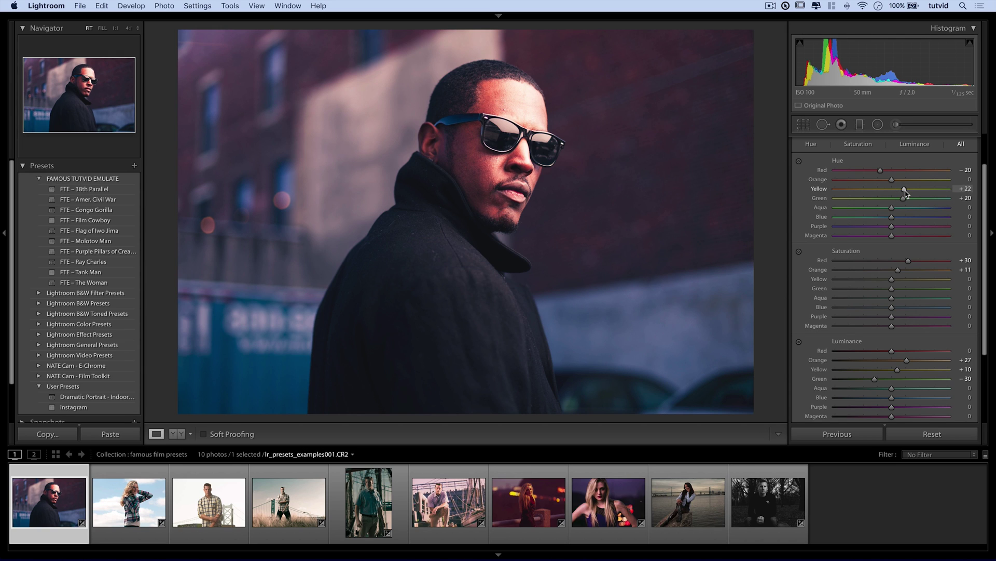
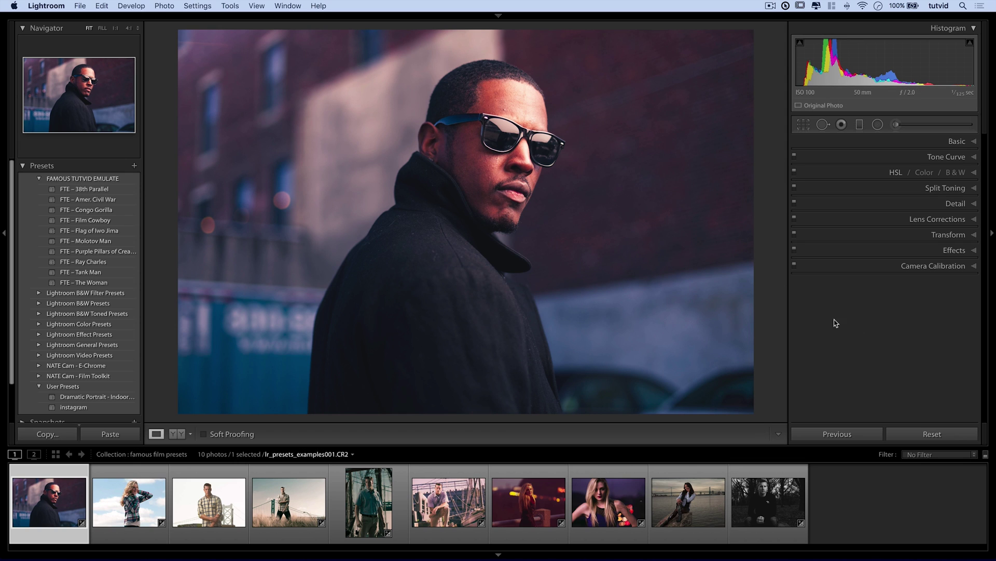
# - Set the camera calibration profile to Camera Neutral and the Shadows Tint to -3
pyautogui.click(922, 267)
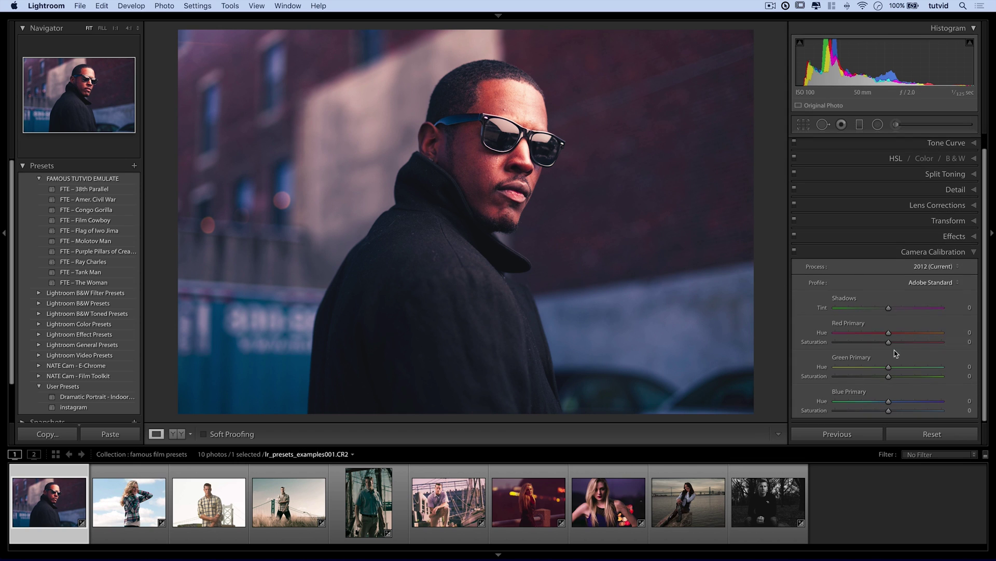
pyautogui.click(934, 283)
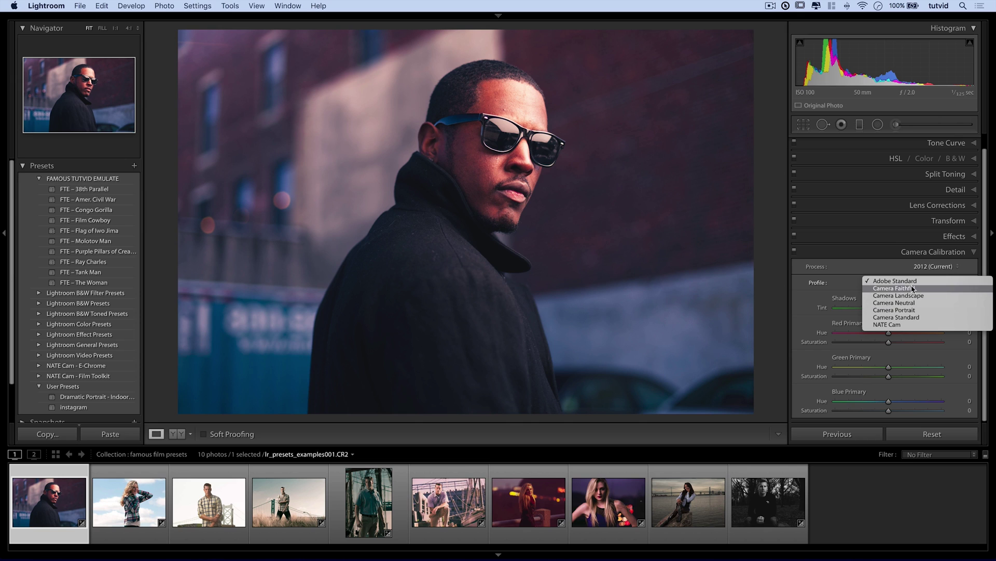
pyautogui.click(908, 303)
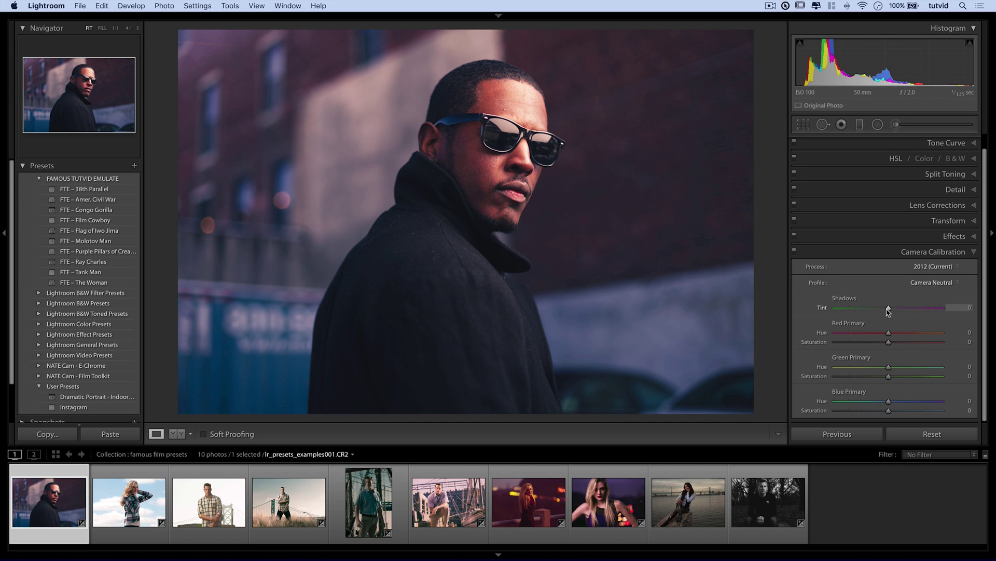
pyautogui.moveTo(889, 308)
pyautogui.mouseDown()
pyautogui.moveTo(917, 308)
pyautogui.moveTo(868, 311)
pyautogui.moveTo(887, 314)
pyautogui.mouseUp()
# - Try strong Red Primary shifts such as Hue +78 with Saturation -79, and reset both values to 0
pyautogui.moveTo(889, 332); pyautogui.dragTo(930, 337)
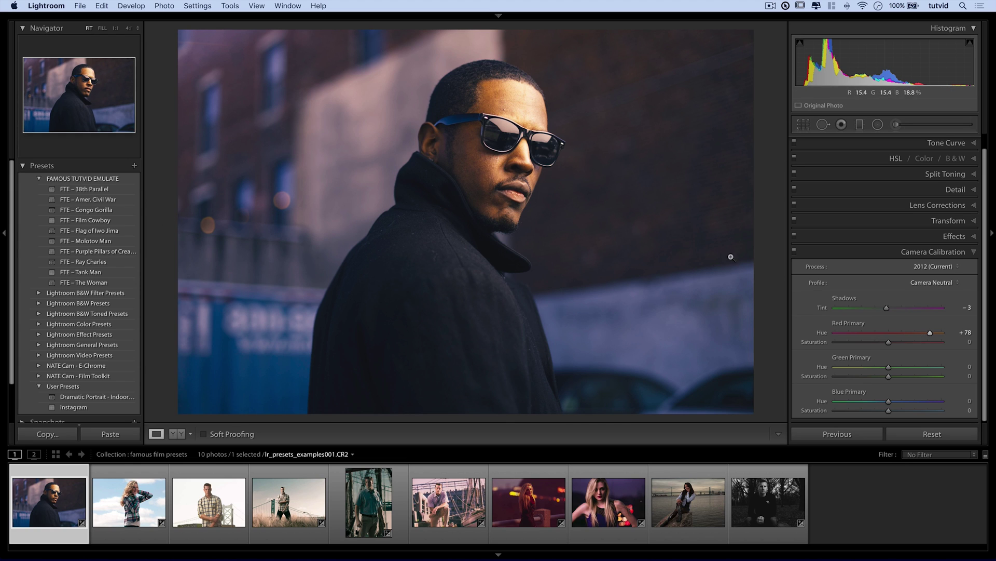
pyautogui.moveTo(888, 342); pyautogui.dragTo(848, 350)
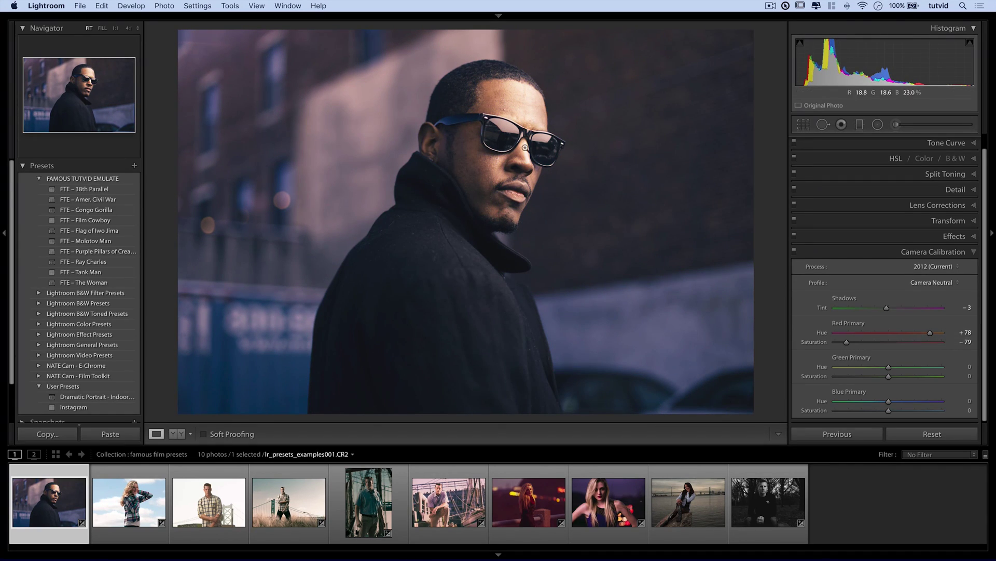
pyautogui.doubleClick(848, 343)
pyautogui.moveTo(930, 333); pyautogui.dragTo(815, 342)
pyautogui.doubleClick(867, 333)
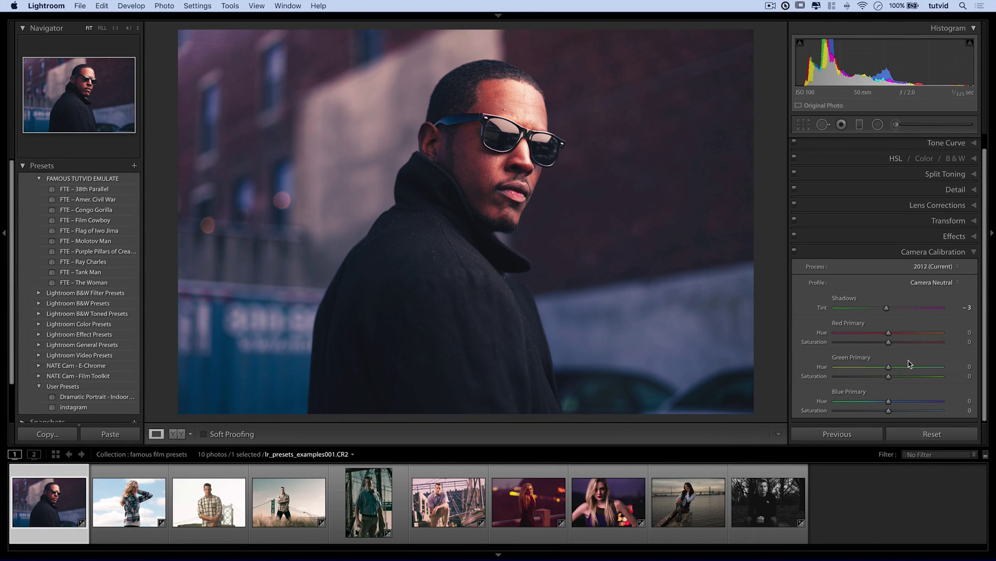
# - Try the Green Primary Hue at +100 and -100, and its Saturation at +100 and -100
pyautogui.moveTo(889, 367); pyautogui.dragTo(963, 367)
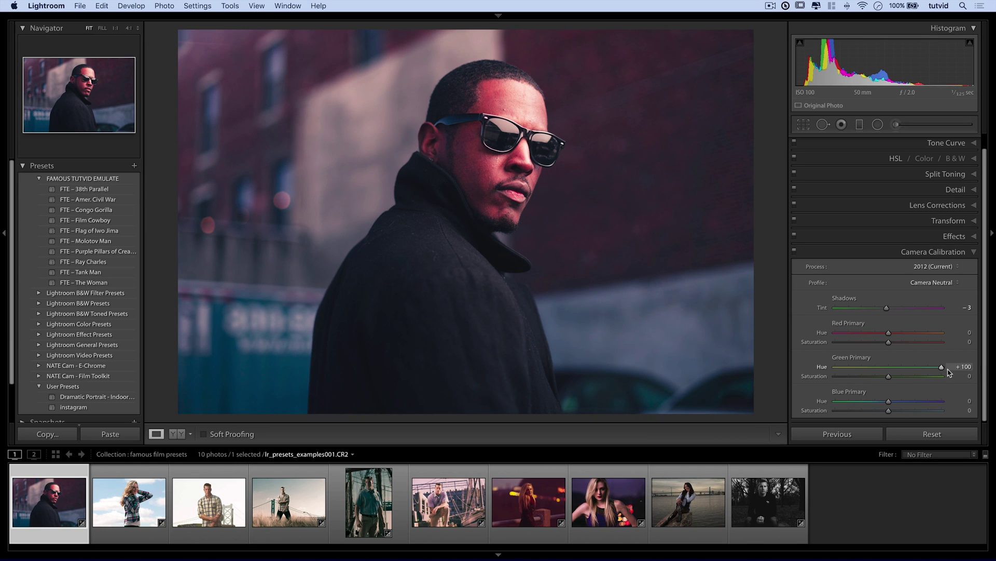
pyautogui.moveTo(942, 367); pyautogui.dragTo(819, 383)
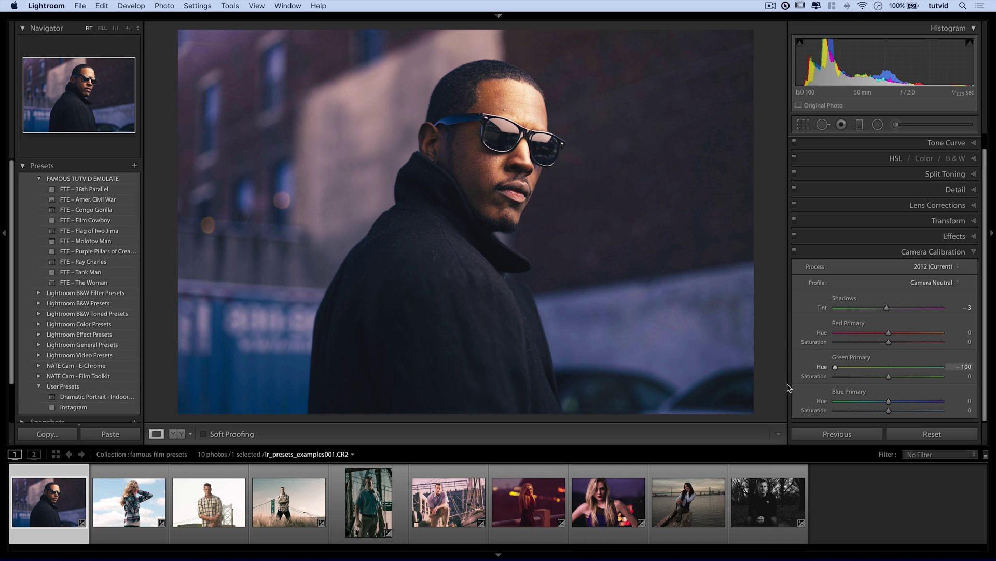
pyautogui.moveTo(889, 377); pyautogui.dragTo(979, 389)
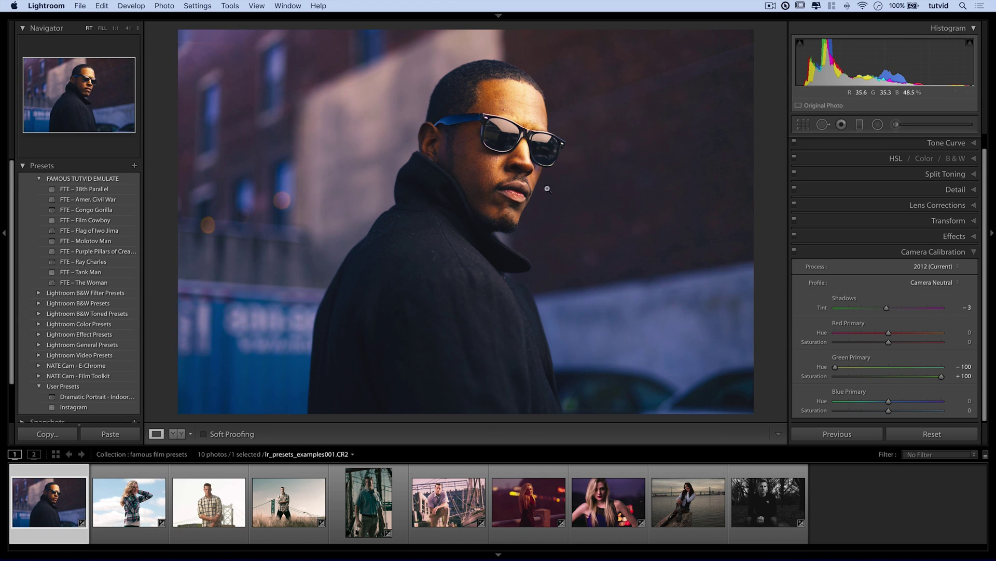
pyautogui.moveTo(941, 379); pyautogui.dragTo(785, 397)
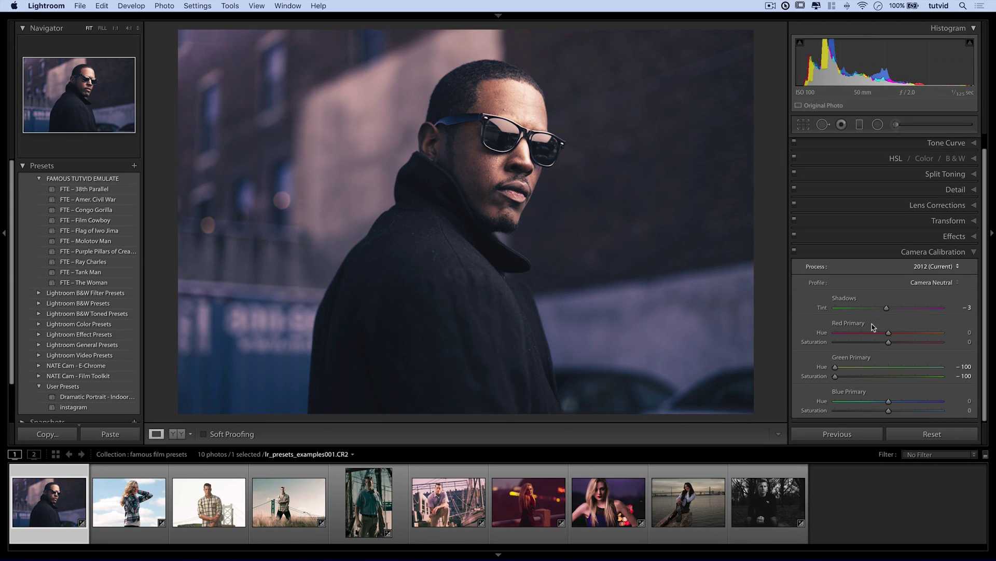
# - Set the Green Primary to Hue +7 and Saturation 0, lower the Blue Primary Hue, and preview the photo without the calibration
pyautogui.moveTo(836, 378); pyautogui.dragTo(890, 372)
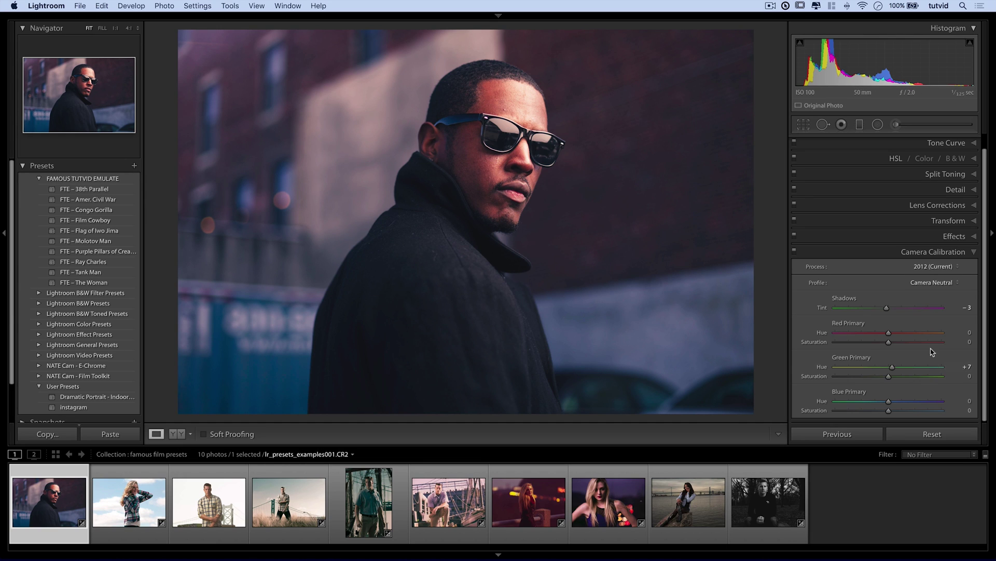
pyautogui.moveTo(889, 401); pyautogui.dragTo(864, 411)
pyautogui.click(952, 252)
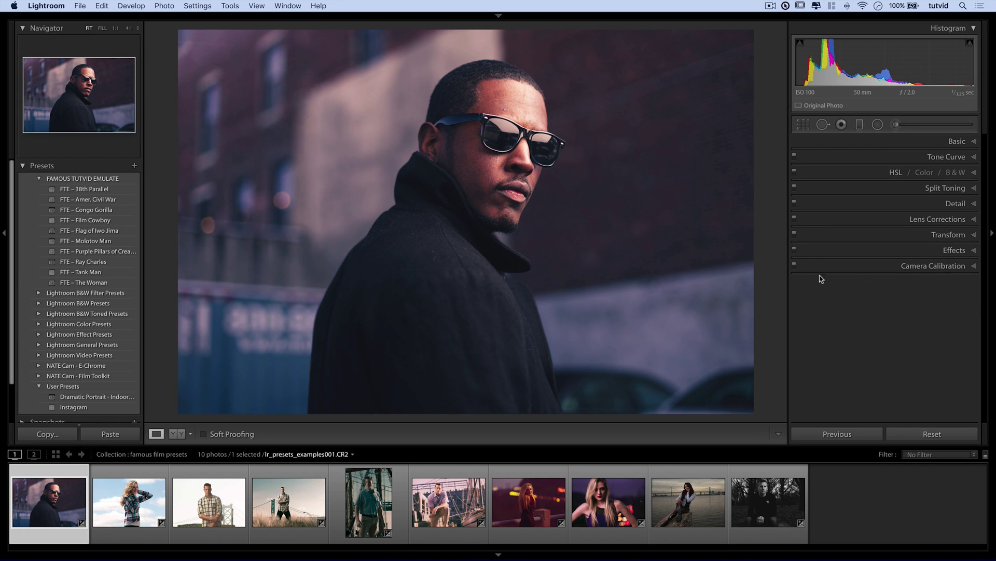
pyautogui.click(794, 265)
# - Reshape the RGB point curve with lowered shadows, added midtone points and a lowered white point, comparing the photo with and without the curve
pyautogui.click(959, 156)
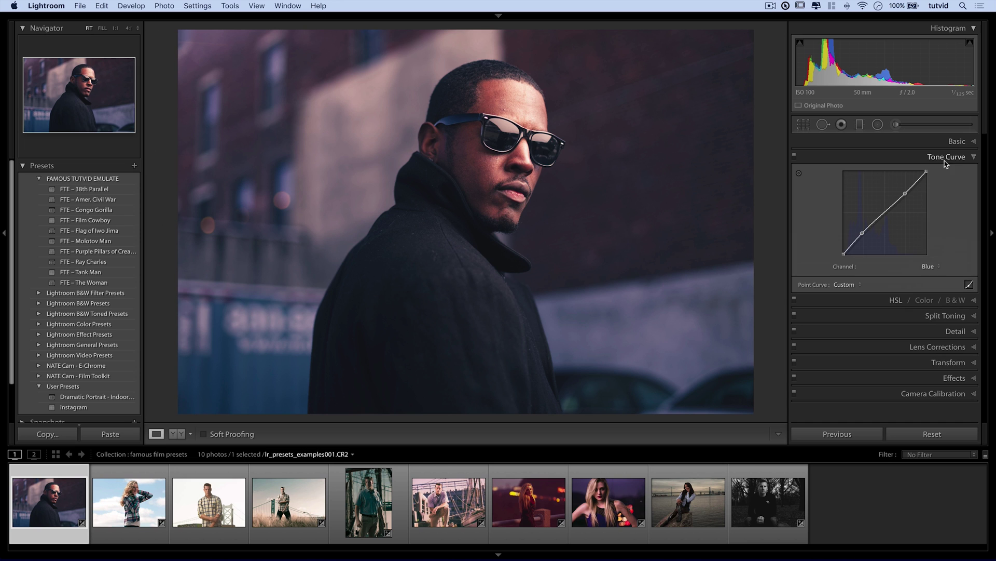
pyautogui.click(929, 265)
pyautogui.click(927, 243)
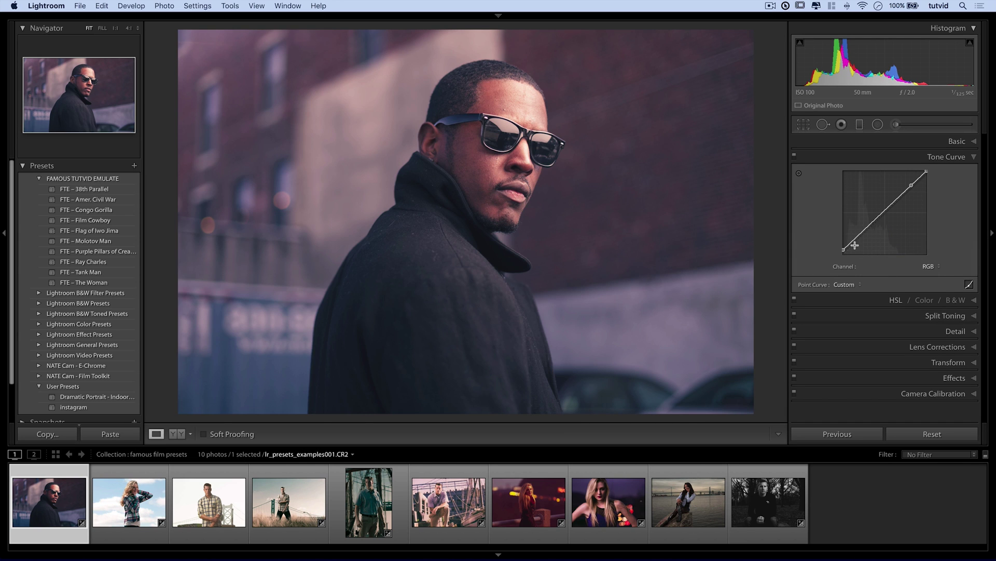
pyautogui.moveTo(855, 245); pyautogui.dragTo(883, 215)
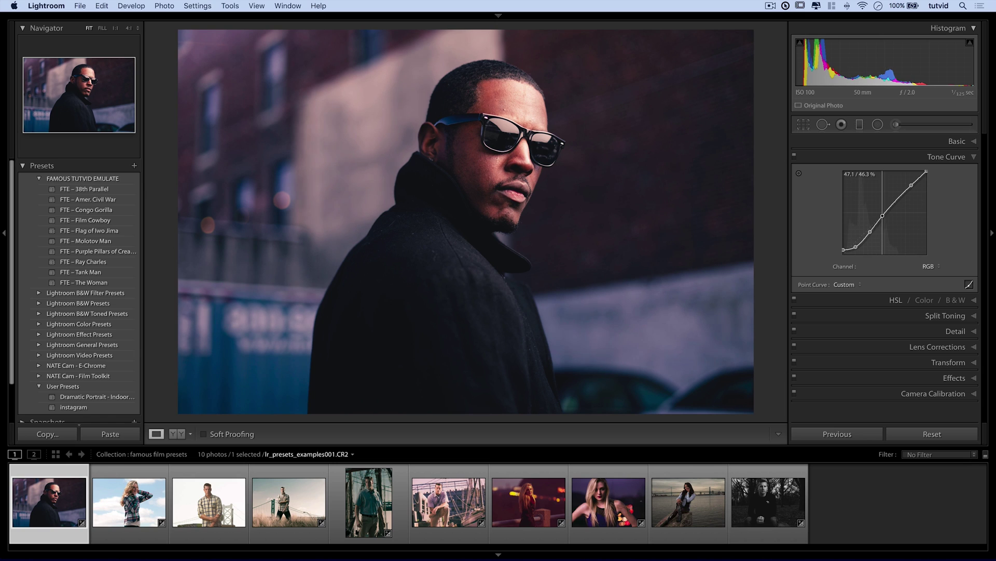
pyautogui.moveTo(926, 171); pyautogui.dragTo(926, 176)
pyautogui.click(912, 184)
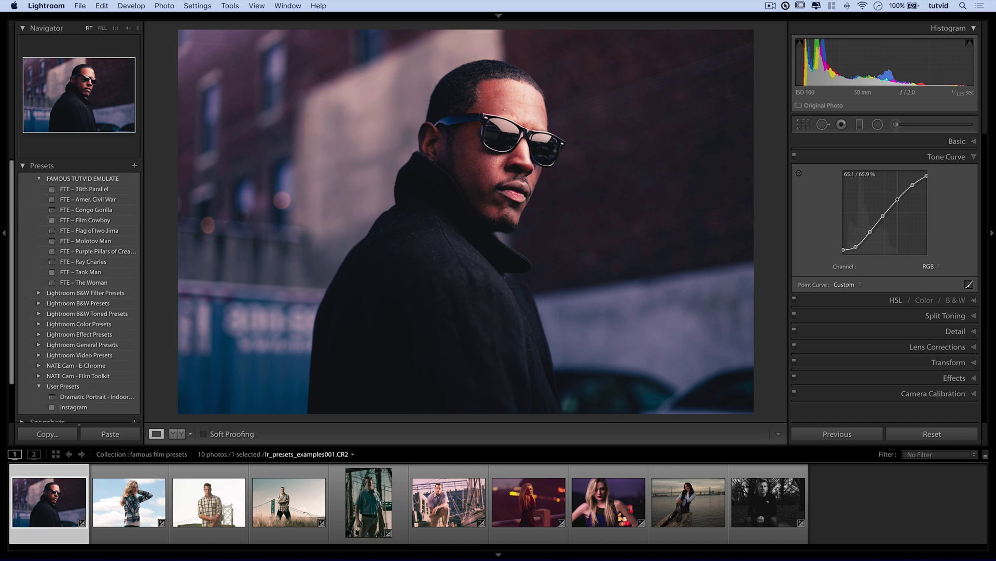
pyautogui.click(795, 155)
pyautogui.click(795, 155)
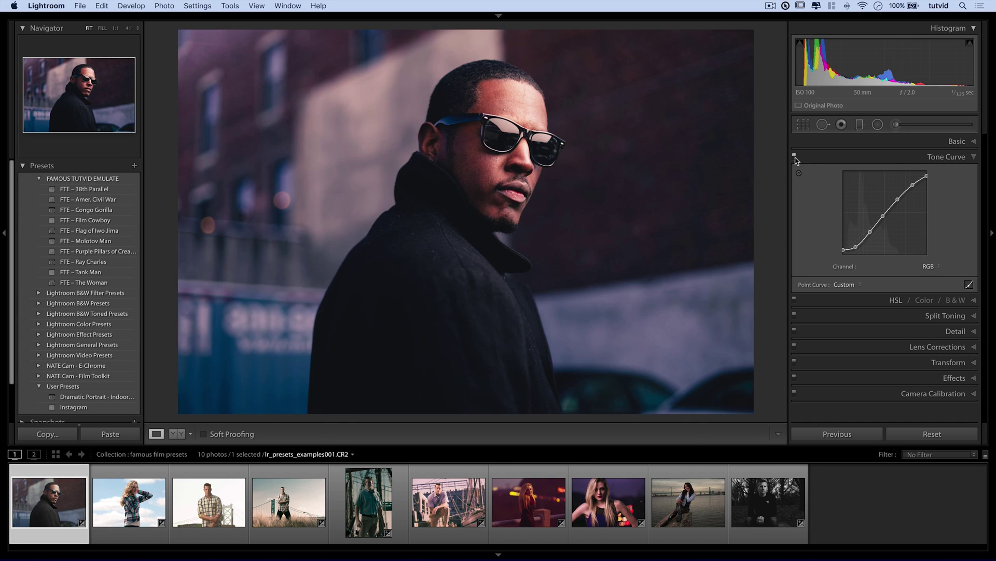
pyautogui.click(954, 157)
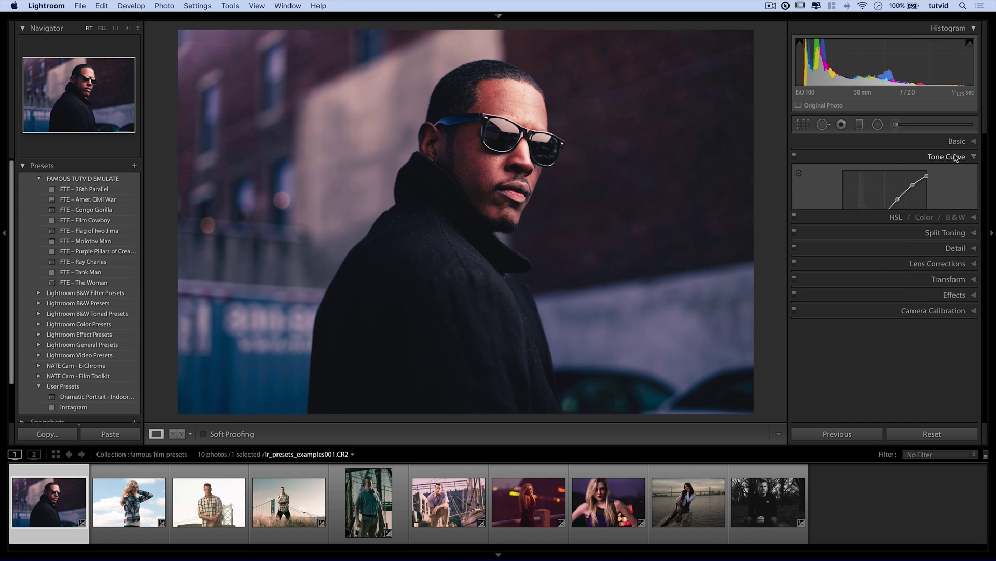
# - Create a develop preset named "tutvid for testing" in the User Presets folder, excluding White Balance and all Basic Tone settings
pyautogui.click(38, 179)
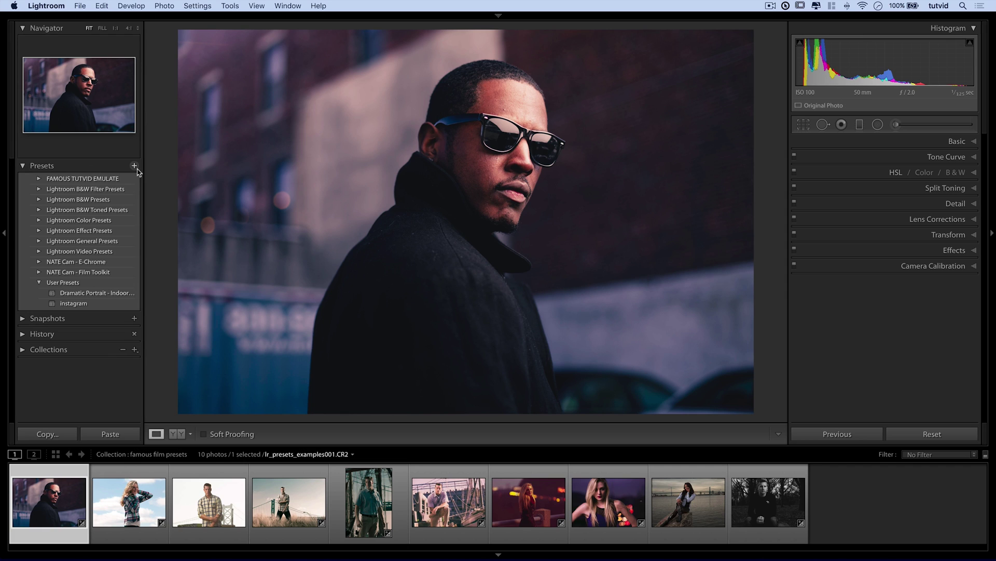
pyautogui.click(134, 166)
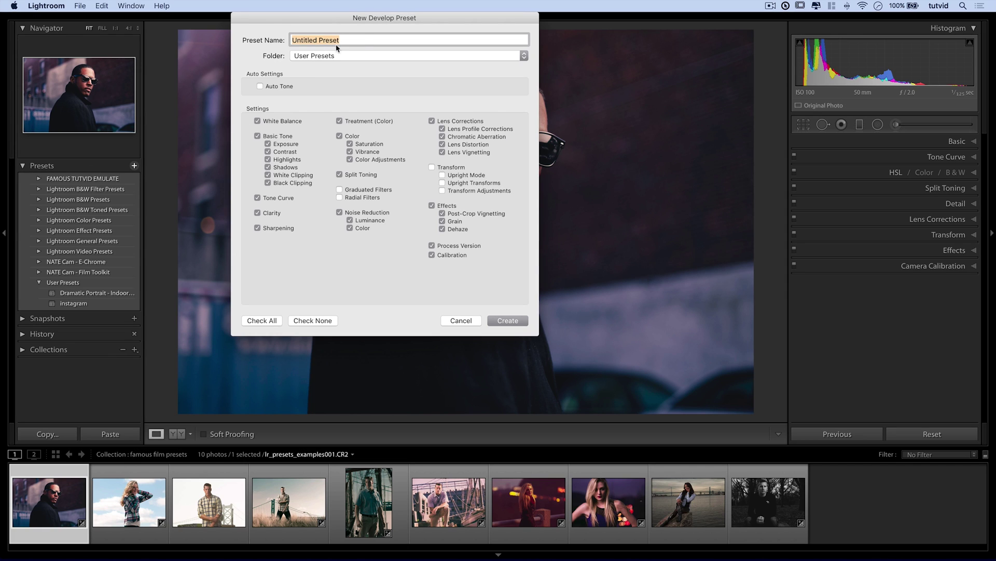
pyautogui.write('tutvid for testing')
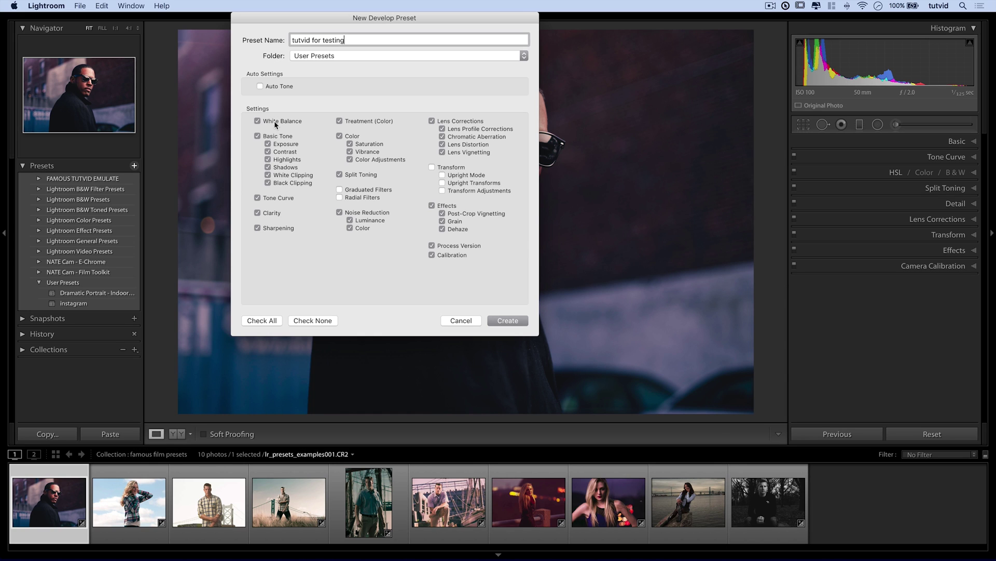
pyautogui.click(258, 136)
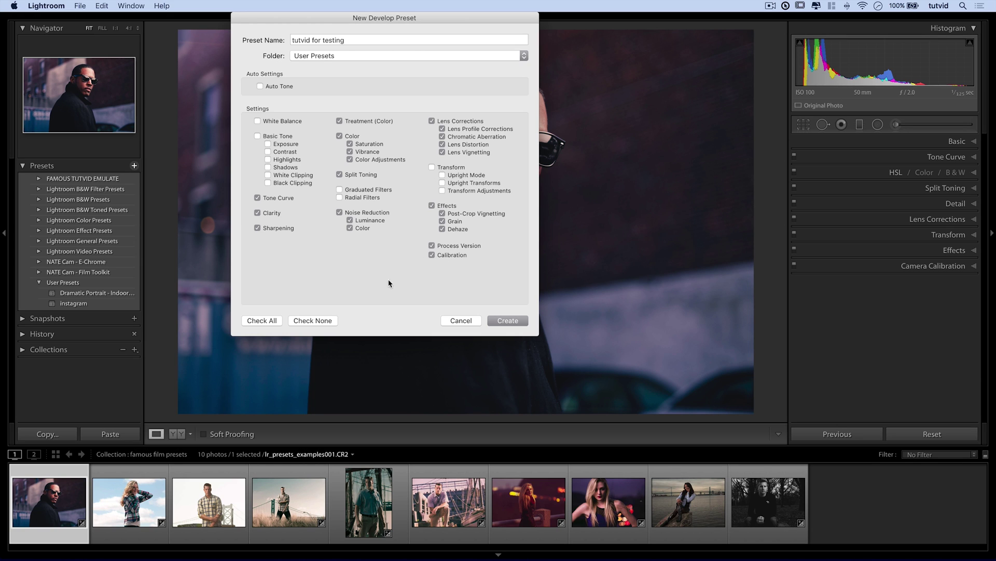
pyautogui.click(511, 322)
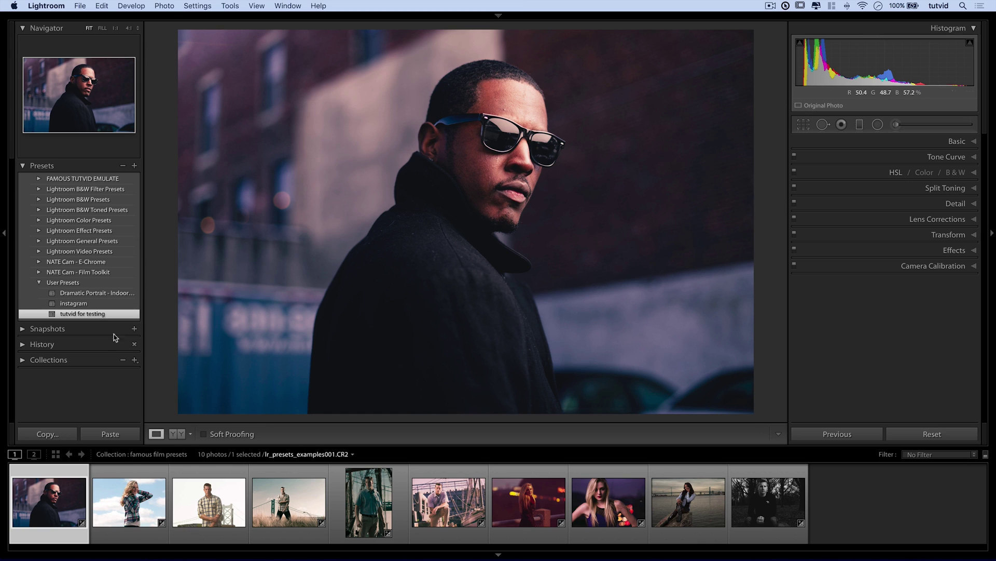
# - View the export dialog for the "tutvid for testing" preset, cancel it, and check the import option of the User Presets folder
pyautogui.rightClick(82, 315)
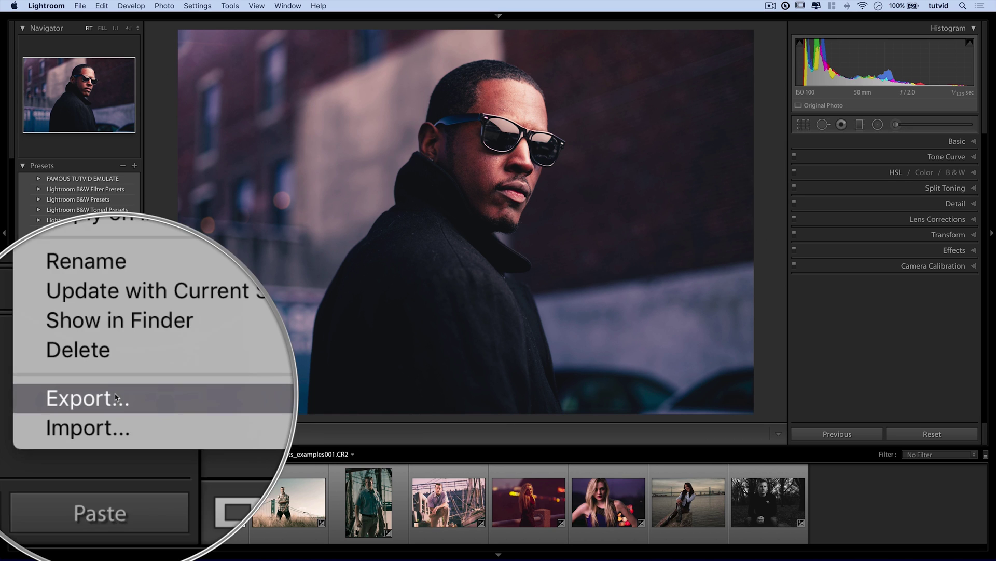
pyautogui.click(107, 397)
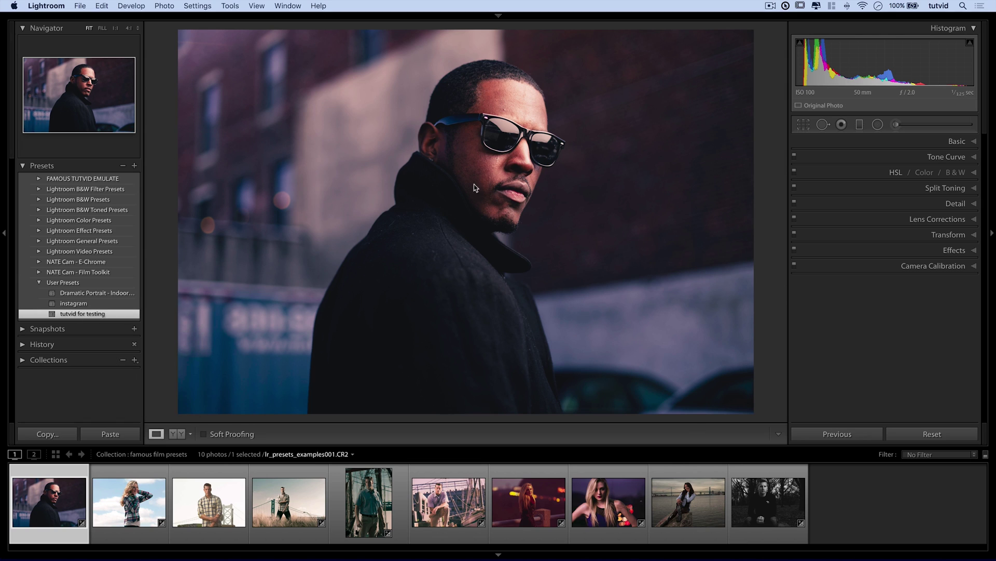
pyautogui.moveTo(540, 55); pyautogui.dragTo(480, 47)
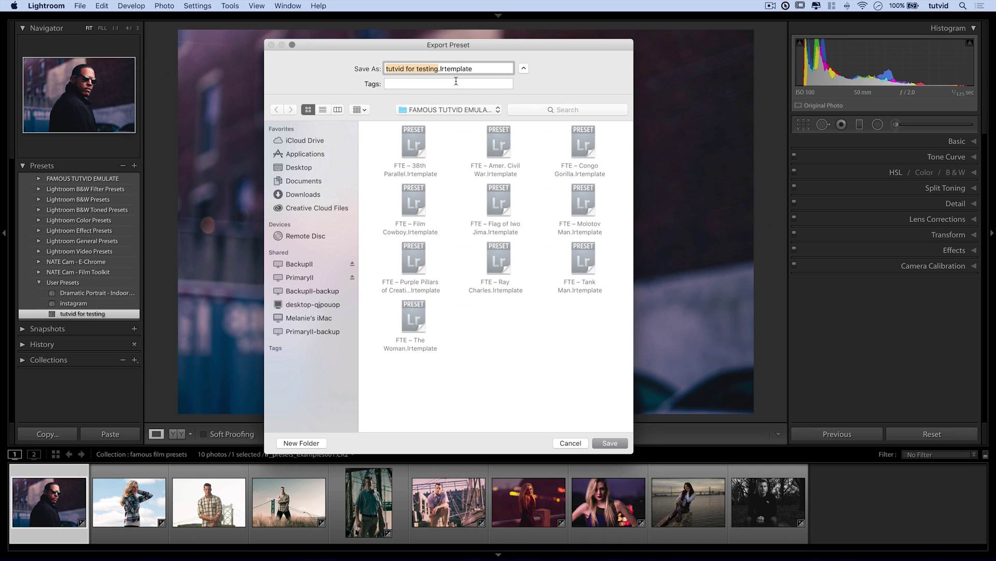
pyautogui.click(573, 443)
pyautogui.rightClick(79, 282)
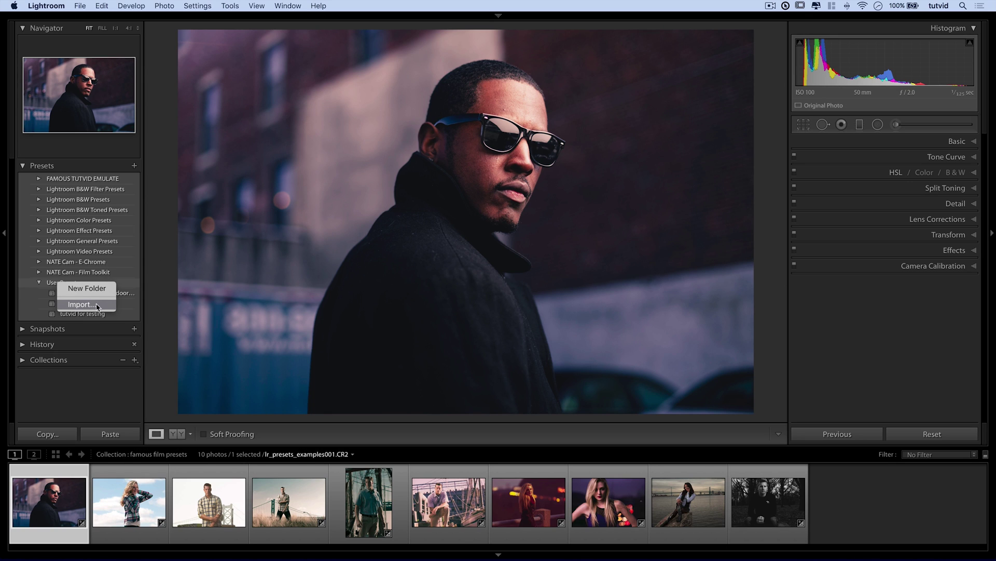
pyautogui.click(75, 398)
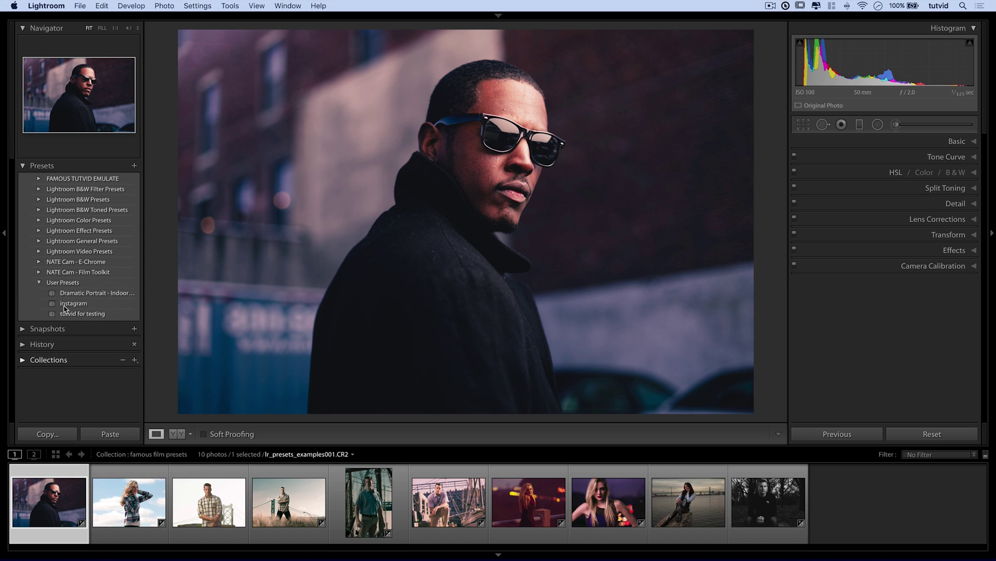
# - Collapse User Presets, and examine the presets and folder options of FAMOUS TUTVID EMULATE
pyautogui.click(39, 283)
pyautogui.click(61, 180)
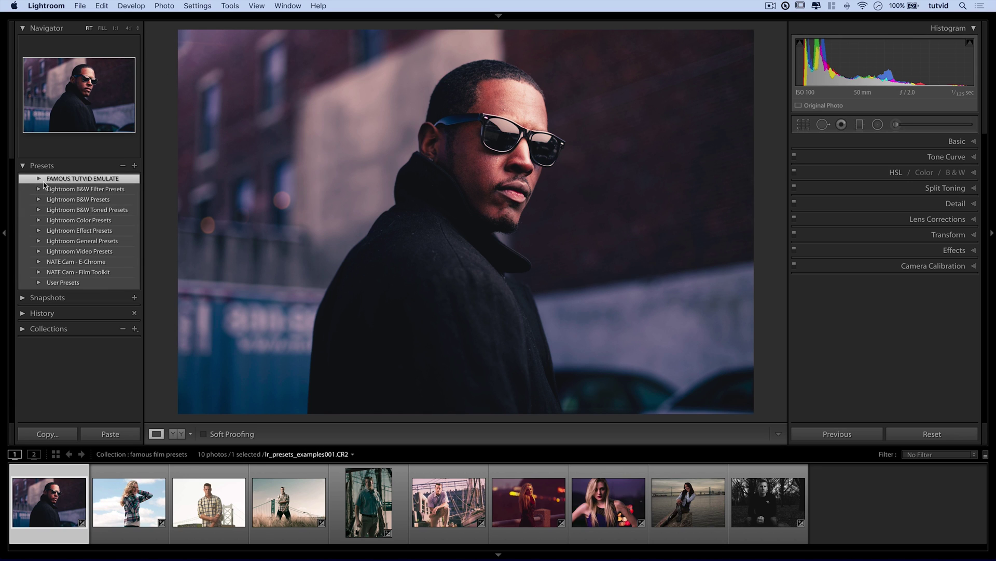
pyautogui.click(41, 180)
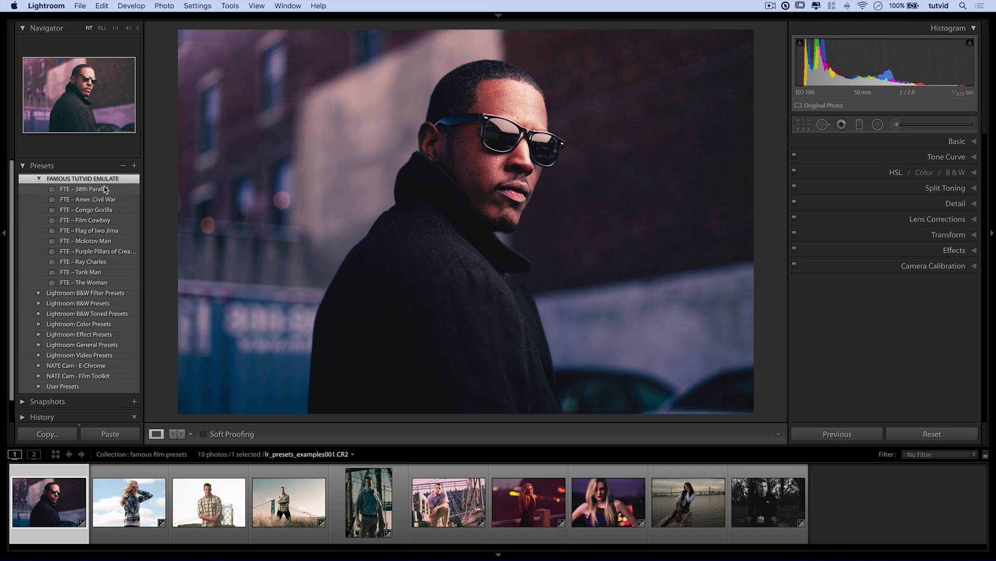
pyautogui.click(40, 180)
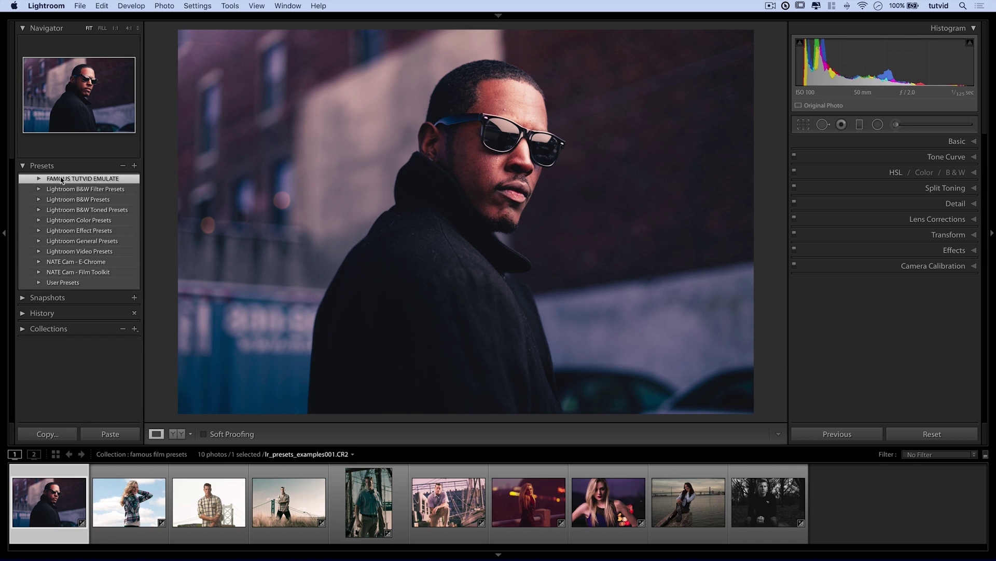
pyautogui.rightClick(62, 181)
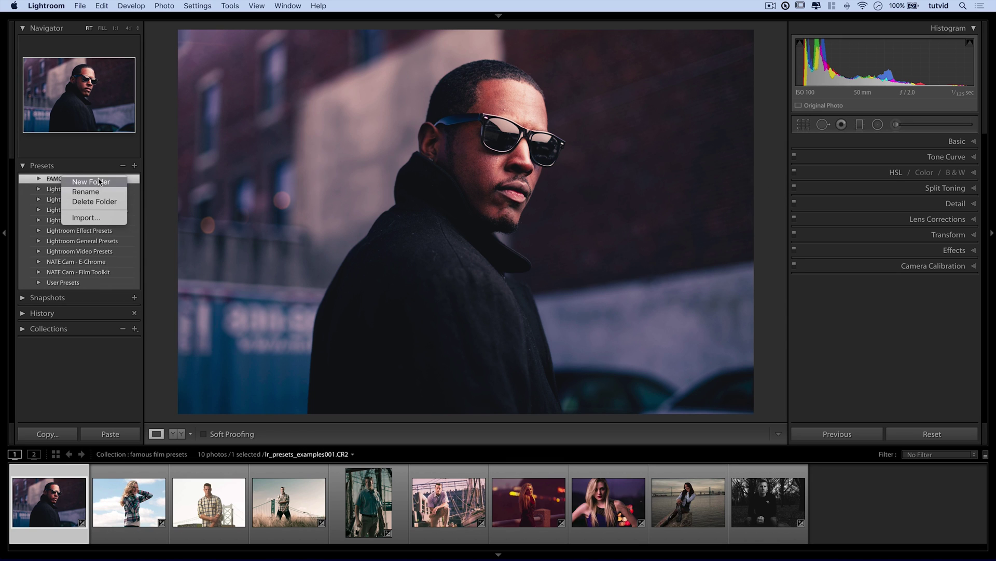
pyautogui.click(49, 183)
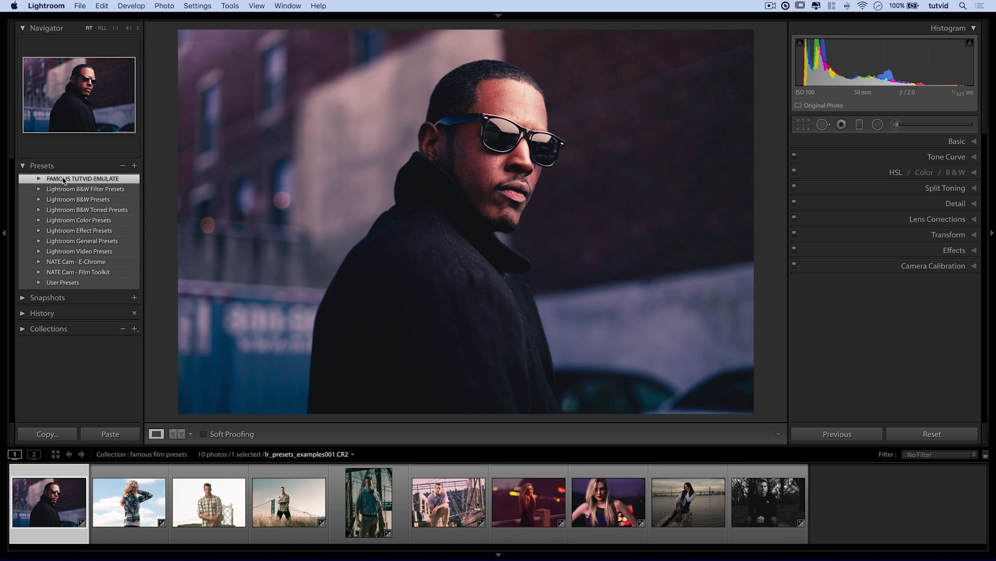
# - Show the Lightroom presets folder from the Presets preferences, and open the Lightroom folder in Finder
pyautogui.click(58, 4)
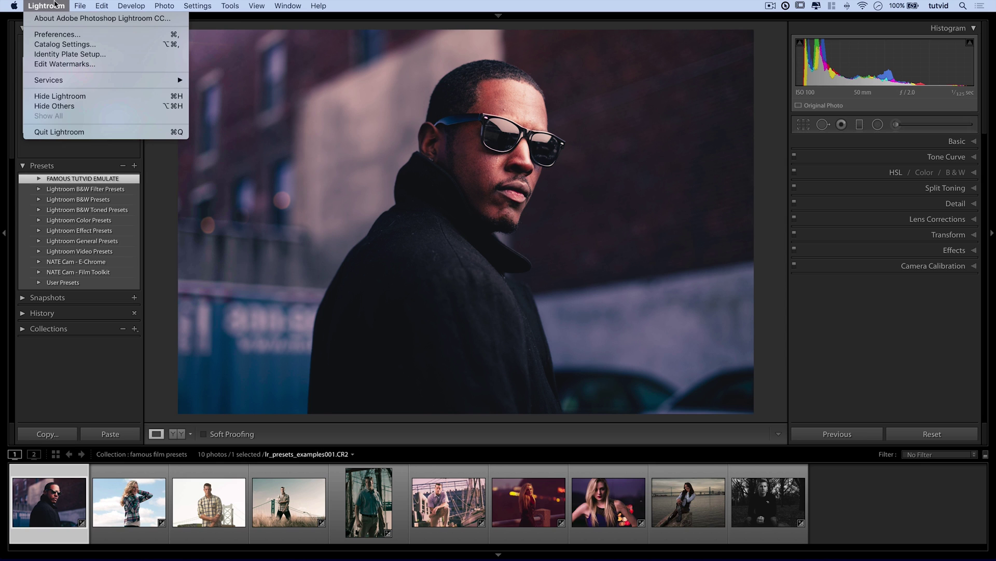
pyautogui.click(60, 34)
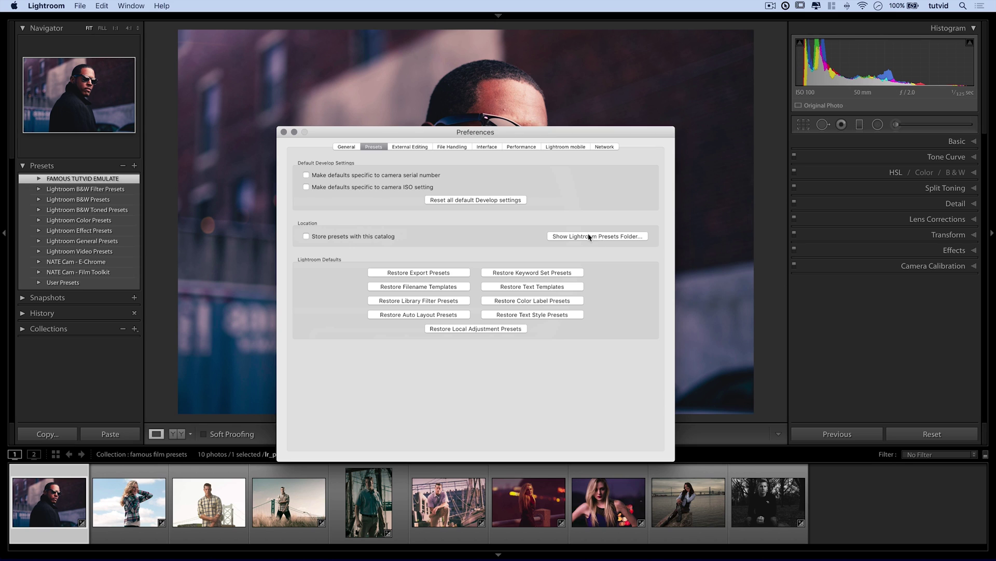
pyautogui.click(598, 237)
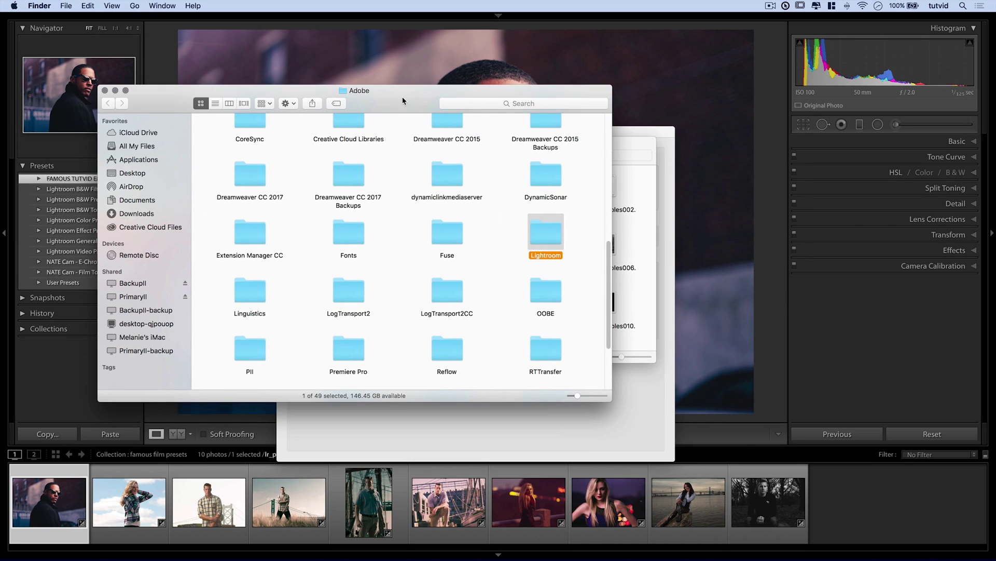
pyautogui.press('super+alt+s')
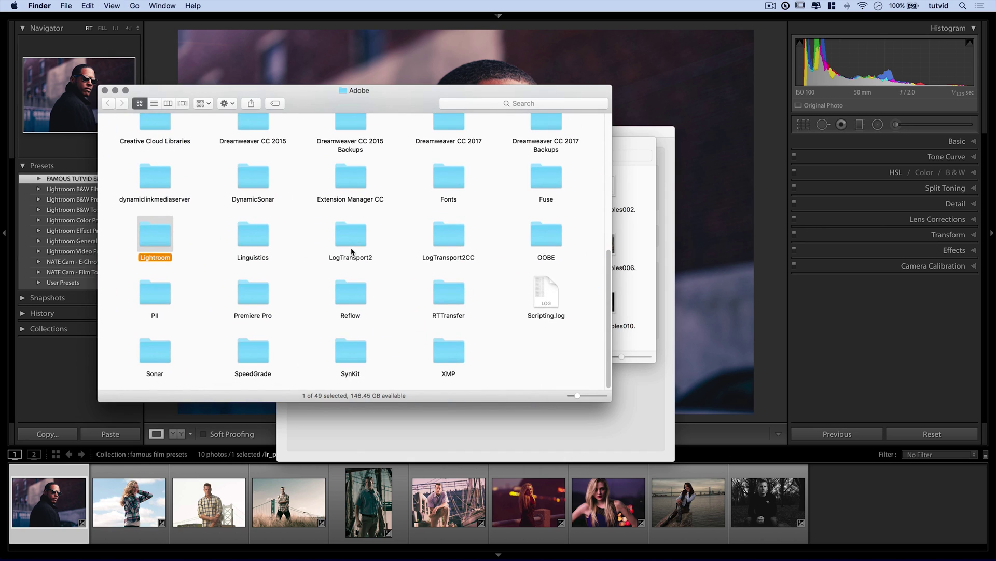
pyautogui.scroll(7, 354, 249)
pyautogui.scroll(-5, 353, 249)
pyautogui.scroll(-3, 355, 253)
pyautogui.doubleClick(156, 240)
# - Look over the preset subfolders, including Export Presets, Import Presets and Filter Presets, and select Develop Presets
pyautogui.moveTo(415, 100); pyautogui.dragTo(465, 101)
pyautogui.click(574, 112)
pyautogui.click(540, 130)
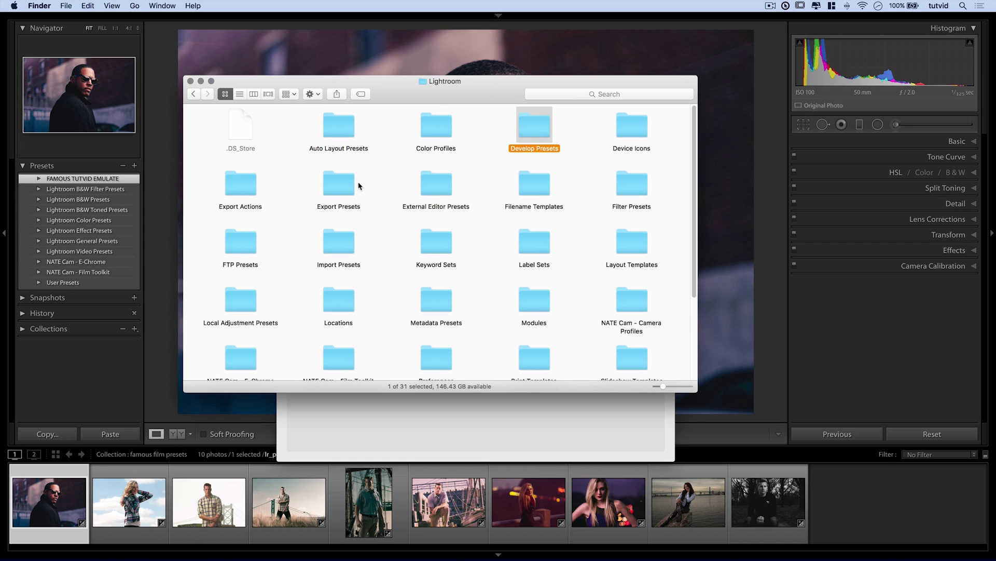
pyautogui.click(337, 182)
pyautogui.click(337, 241)
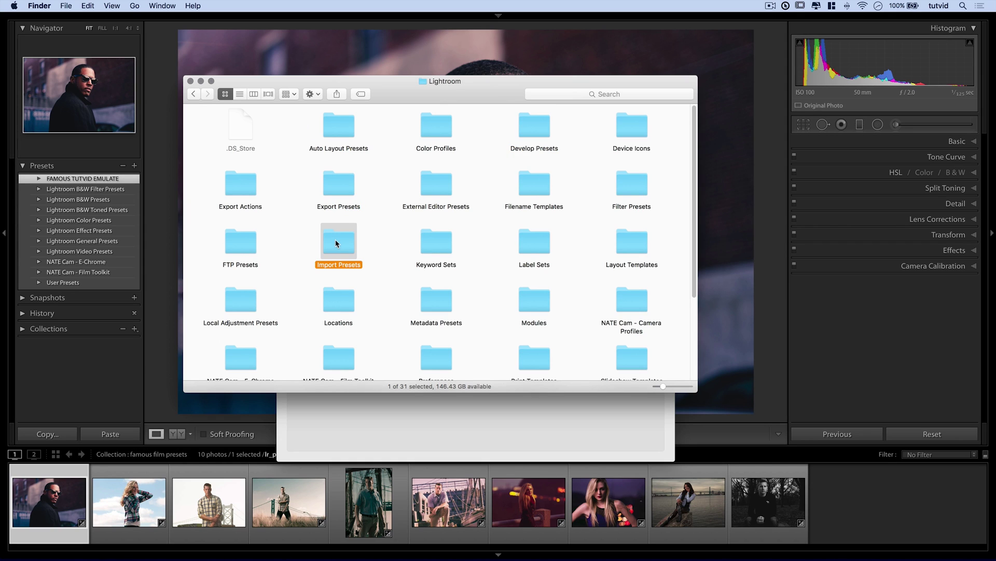
pyautogui.click(630, 182)
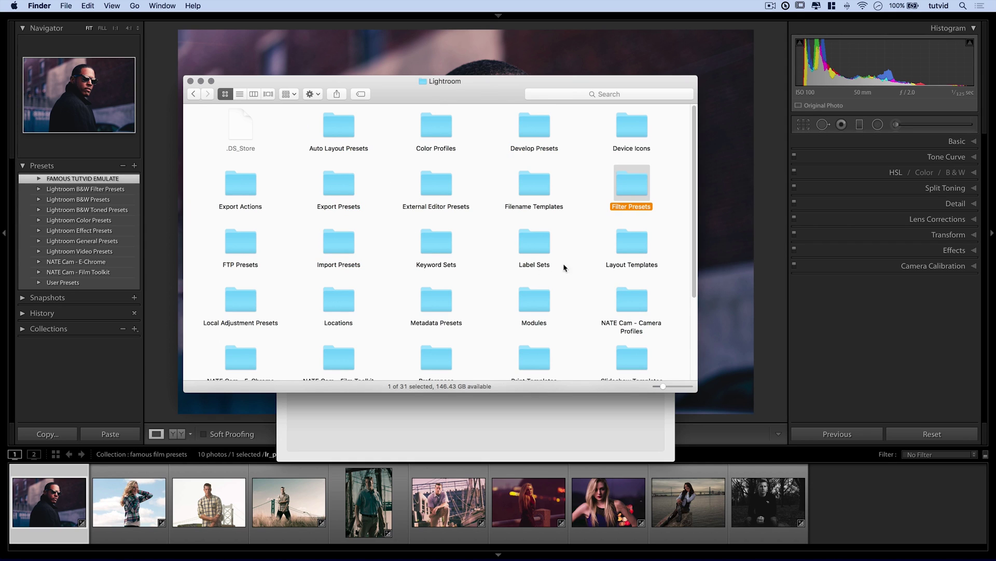
pyautogui.click(537, 131)
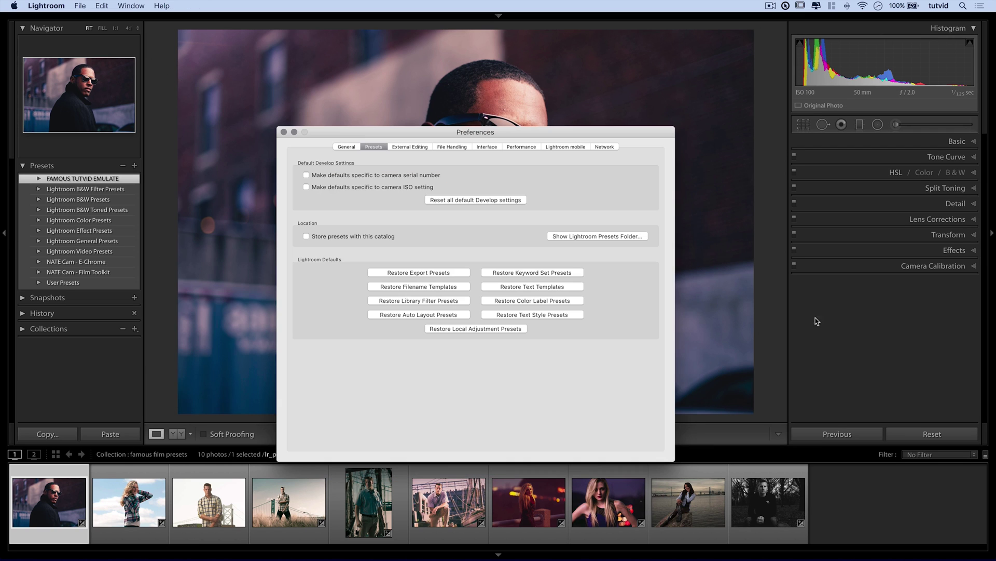
# - Close the Lightroom Preferences, reveal the module picker, and open the Develop Presets folder in Finder
pyautogui.click(875, 376)
pyautogui.click(284, 131)
pyautogui.click(498, 15)
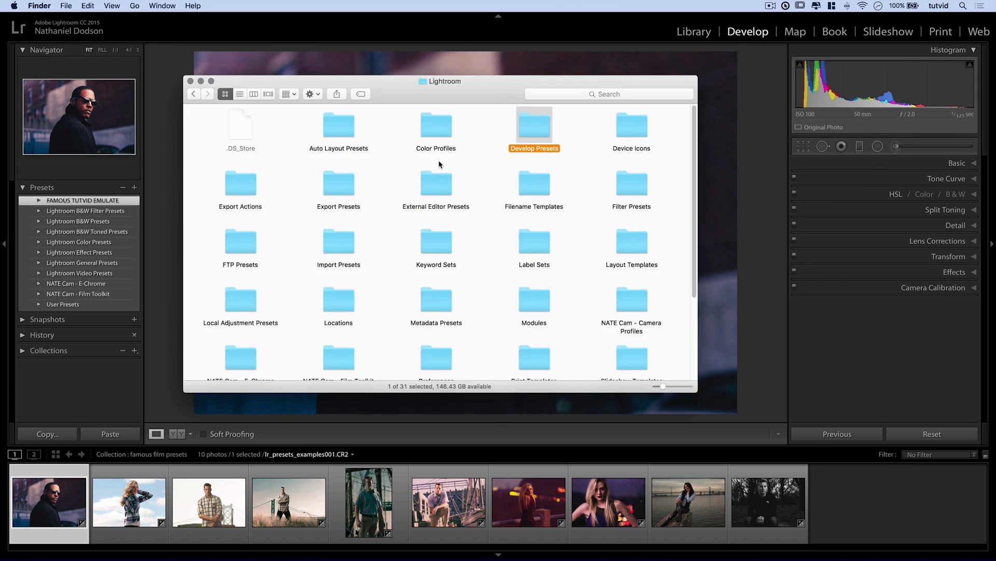
pyautogui.doubleClick(539, 123)
pyautogui.moveTo(471, 92); pyautogui.dragTo(462, 97)
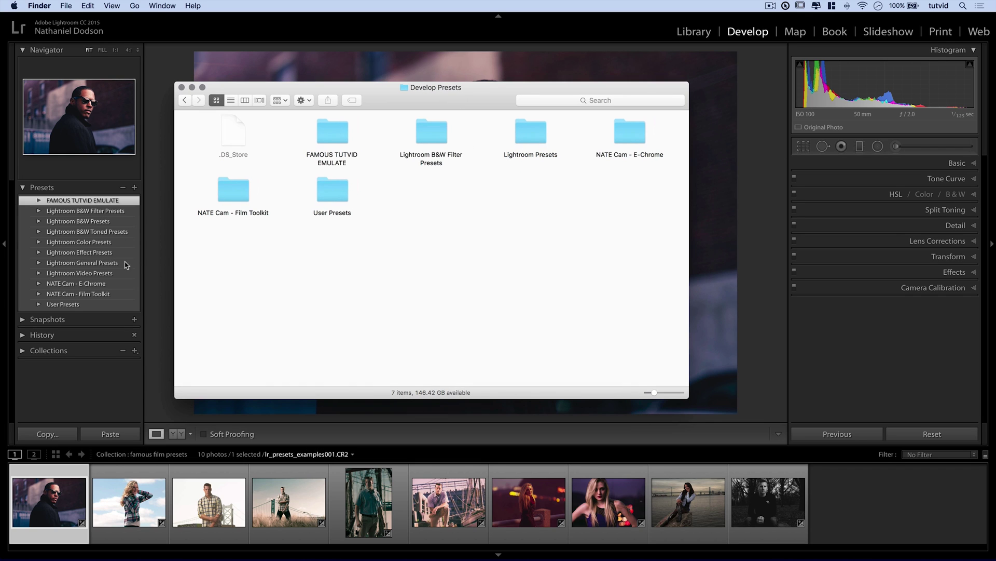
# - Copy the FAMOUS TUTVID EMULATE folder from Develop Presets
pyautogui.click(333, 139)
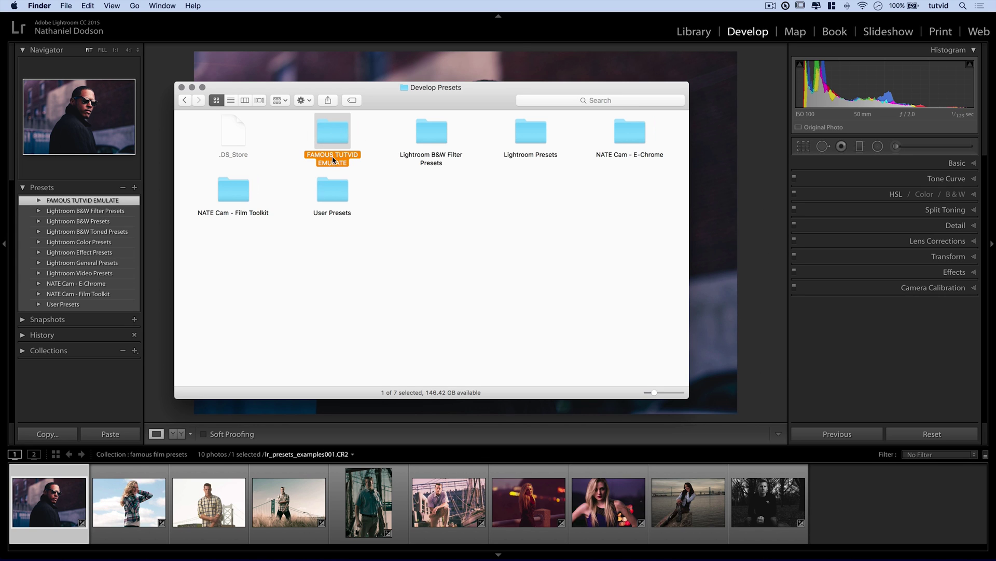
pyautogui.rightClick(333, 134)
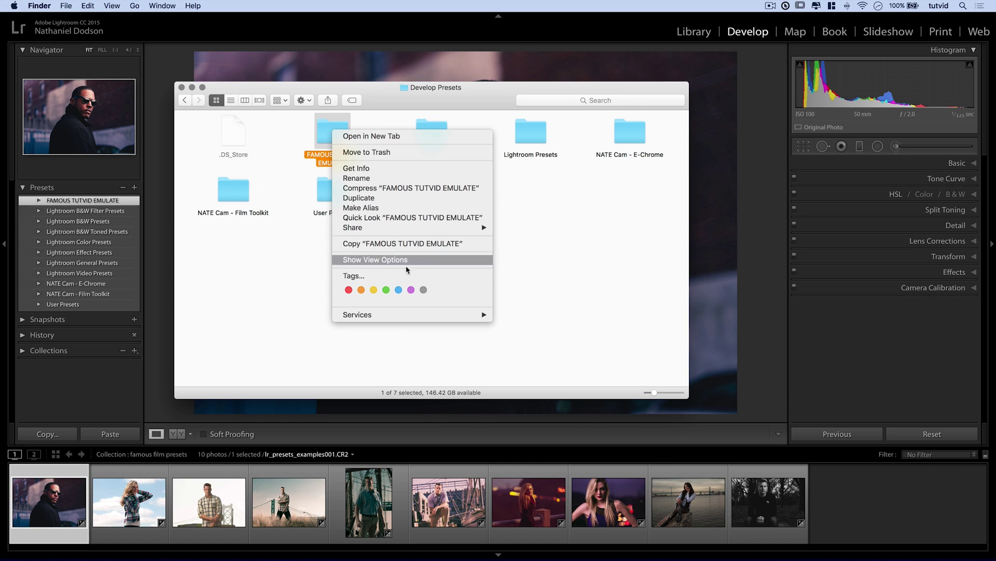
pyautogui.click(410, 244)
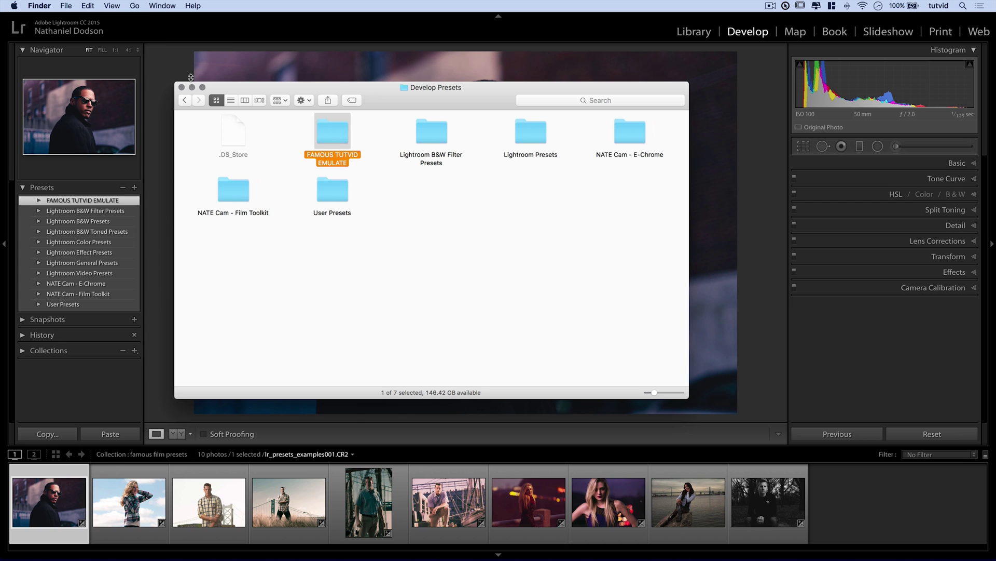
# - Locate the FAMOUS TUTVID EMULATE folder on the Desktop, and return to the same-named folder in Develop Presets
pyautogui.click(137, 5)
pyautogui.click(166, 79)
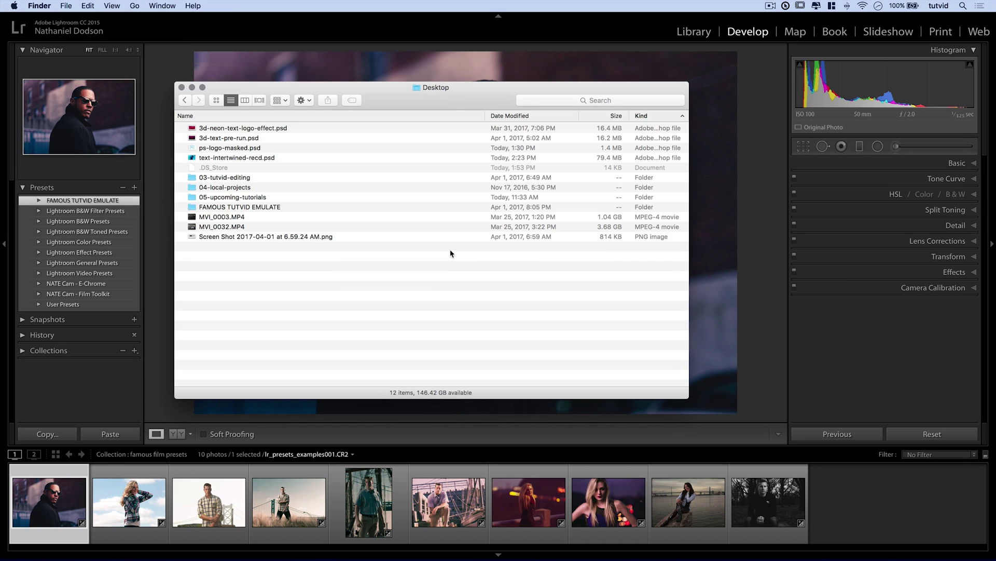
pyautogui.click(214, 208)
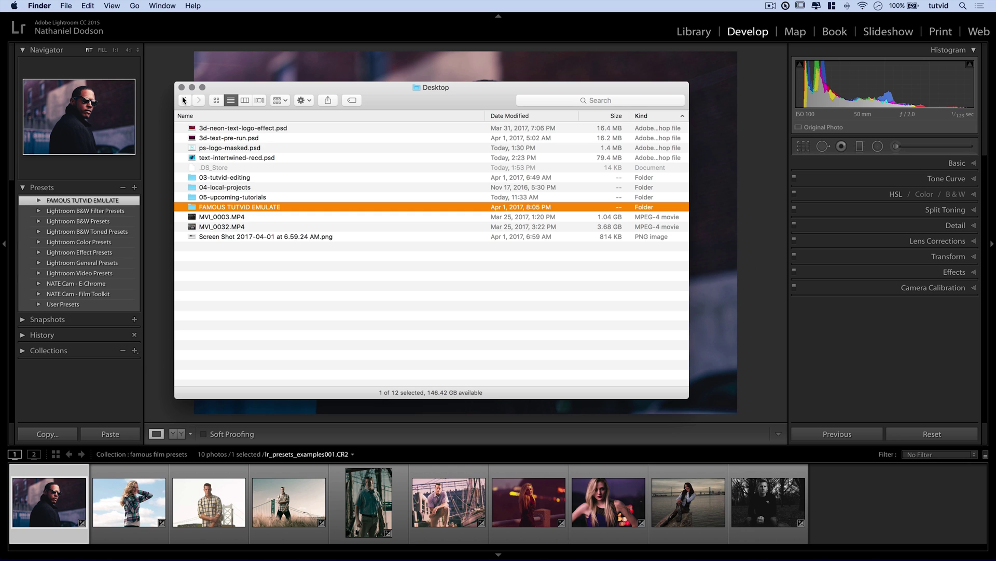
pyautogui.click(184, 99)
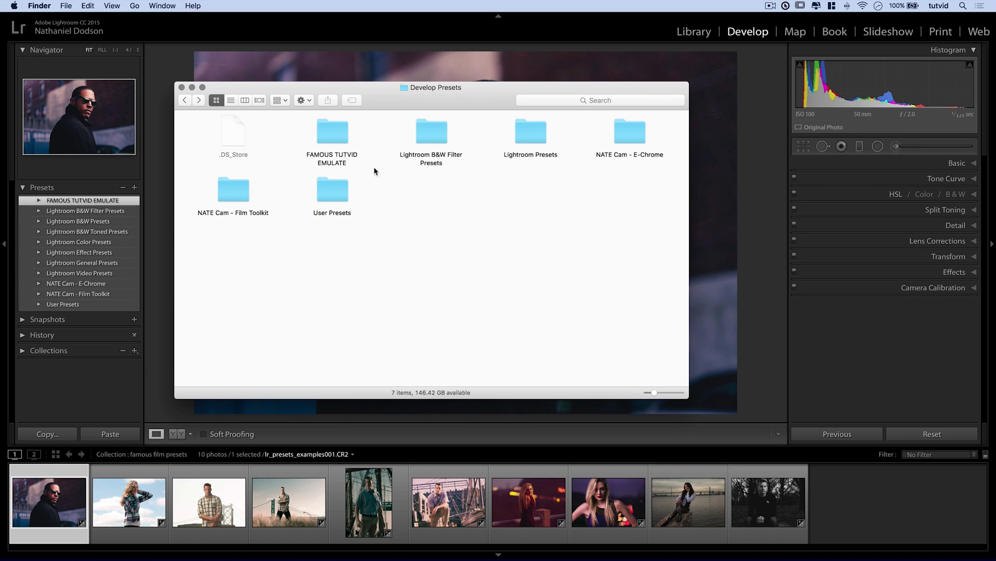
pyautogui.click(330, 131)
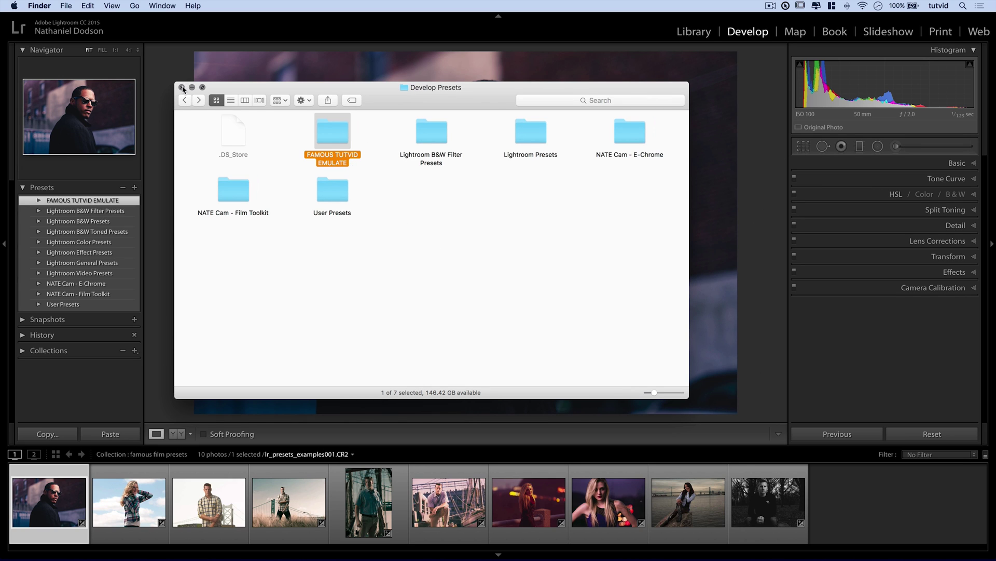
# - Switch back to Lightroom and check the options of the FAMOUS TUTVID EMULATE preset folder
pyautogui.click(112, 375)
pyautogui.rightClick(85, 201)
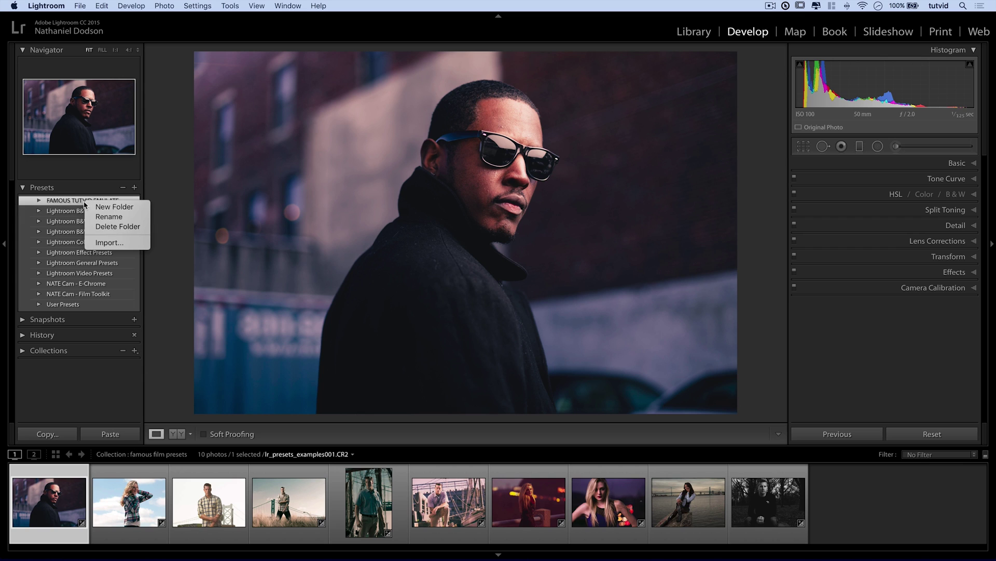
pyautogui.click(81, 388)
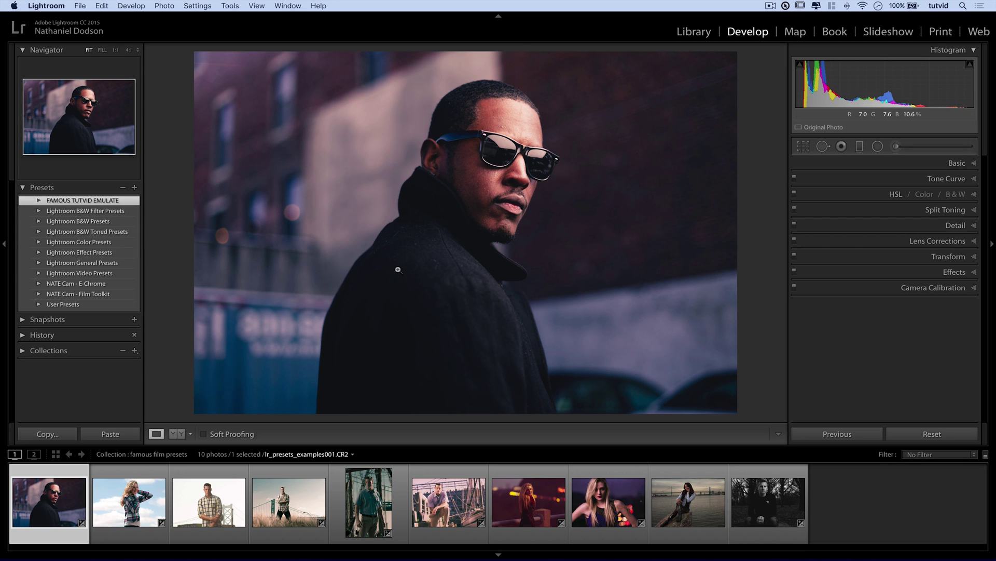